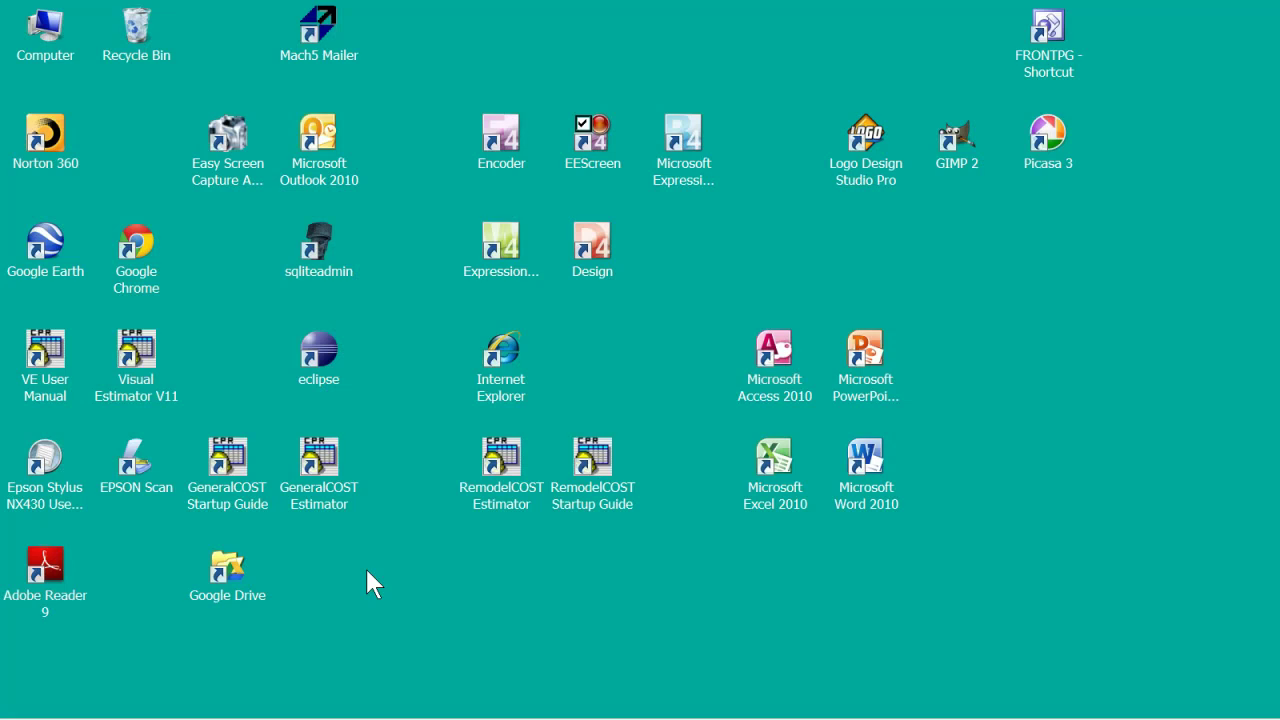
# Open RemodelCost.xls from the RemodelCOST Estimator shortcut and enable its active content
pyautogui.doubleClick(484, 490)
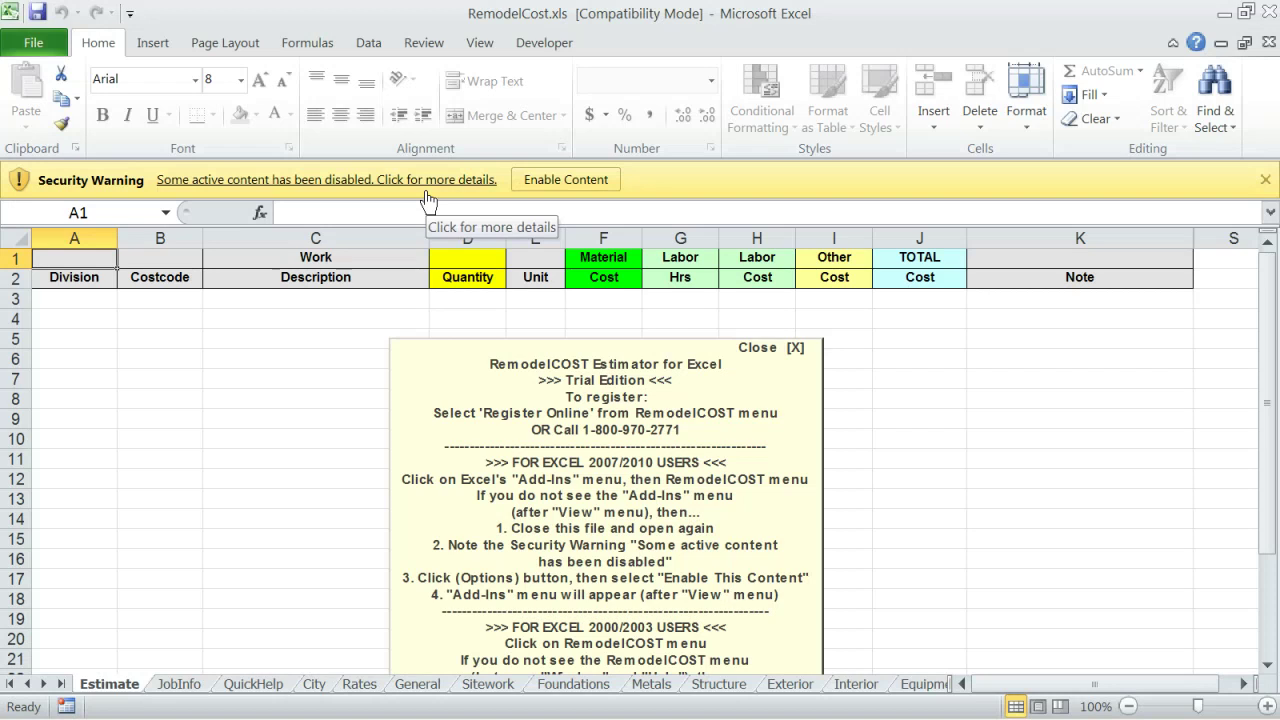
pyautogui.click(541, 180)
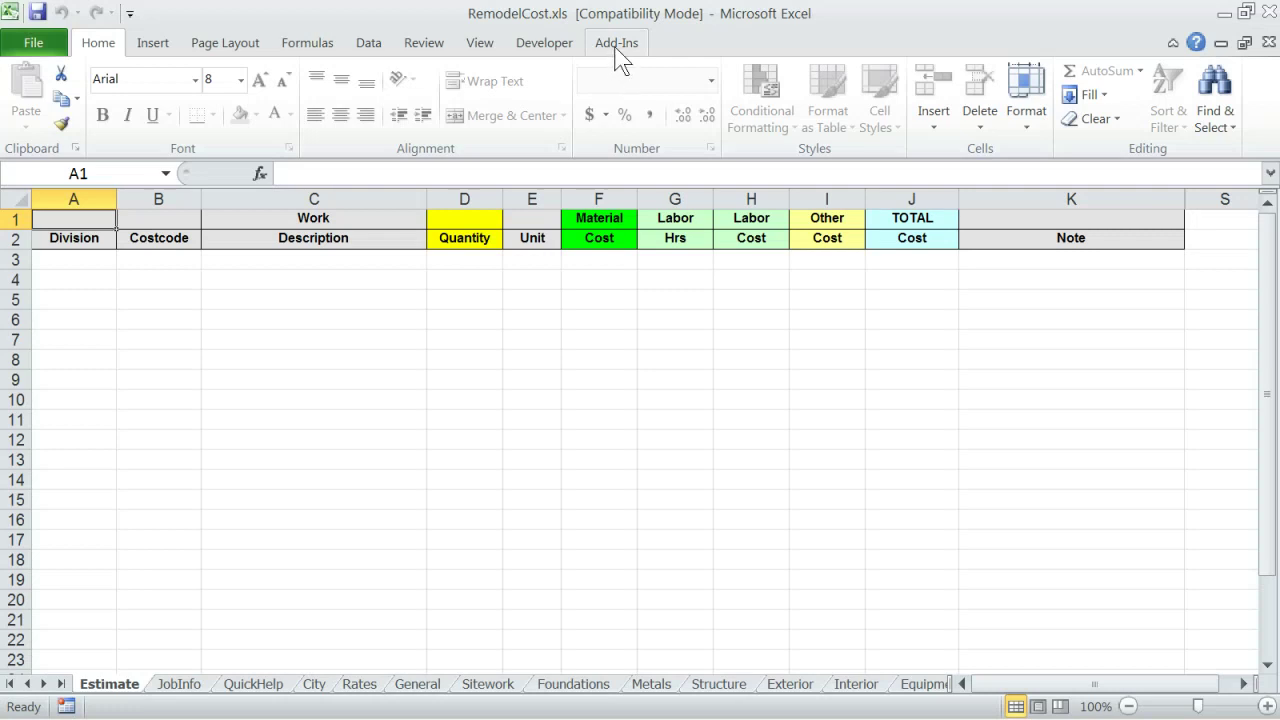
# Review the RemodelCOST add-in menu's commands on the Add-Ins tab, then dismiss the menu
pyautogui.click(617, 45)
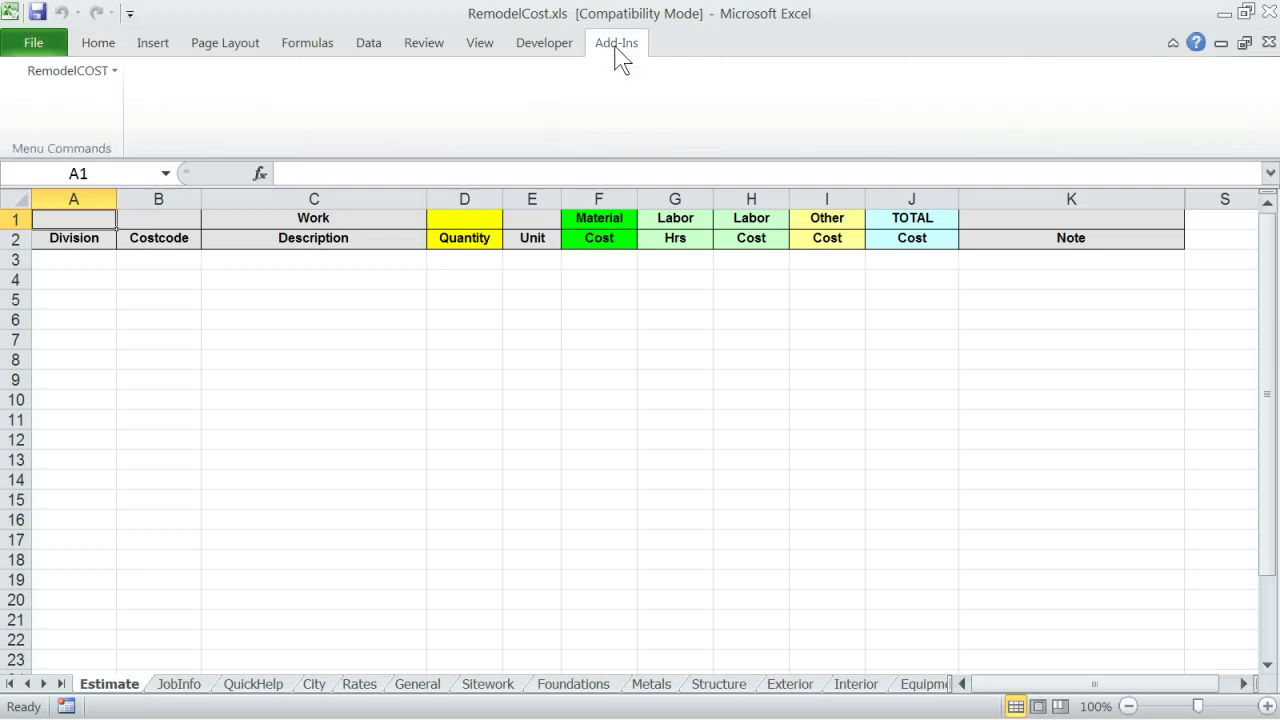
pyautogui.click(69, 71)
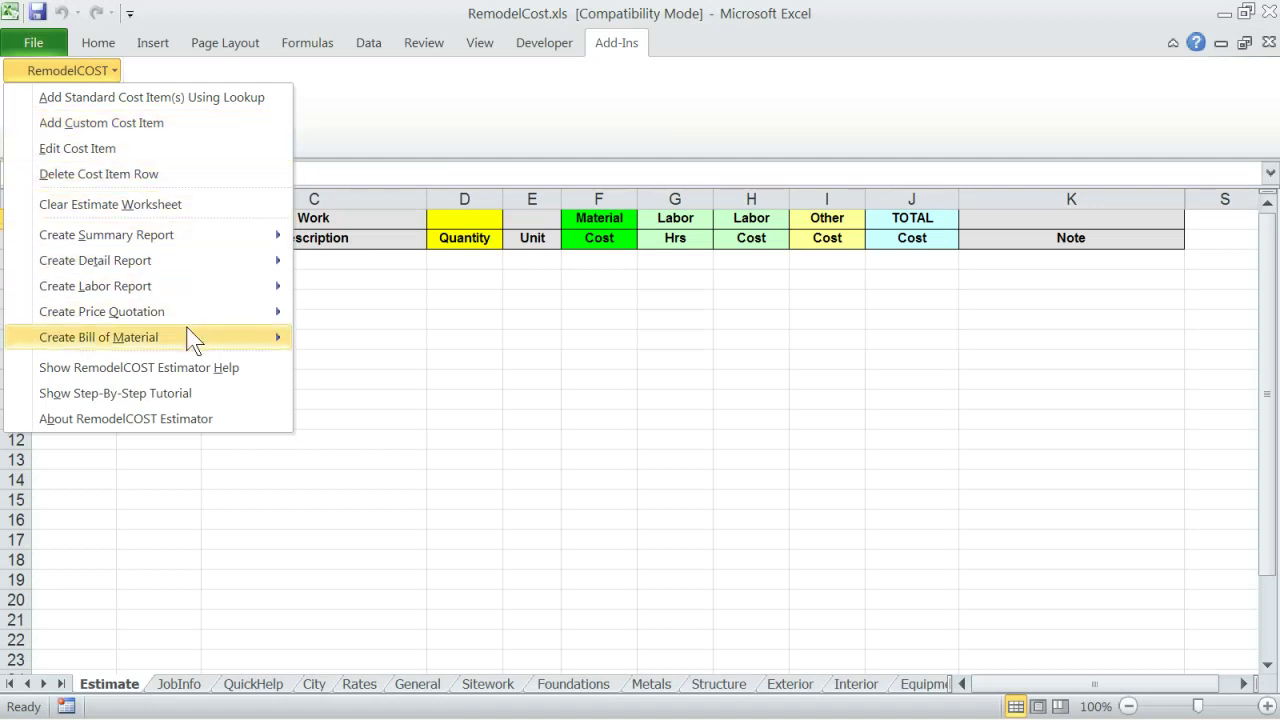
pyautogui.moveTo(186, 311)
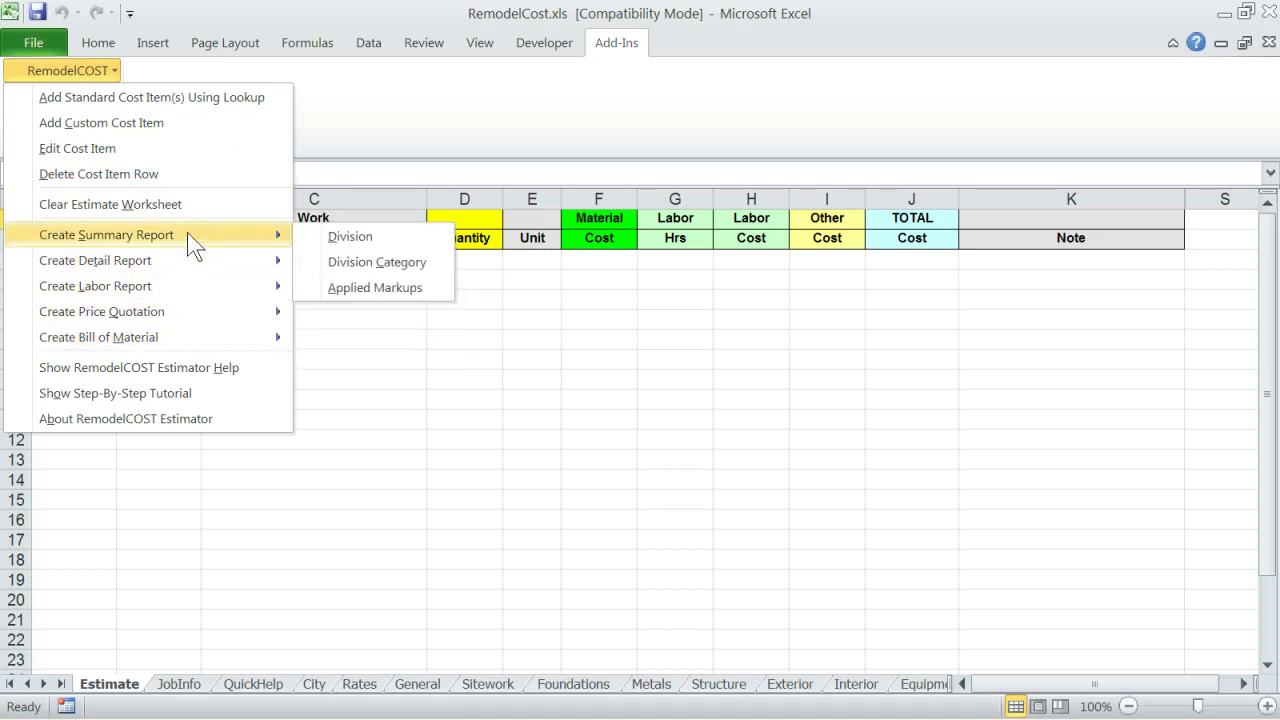
pyautogui.moveTo(191, 258)
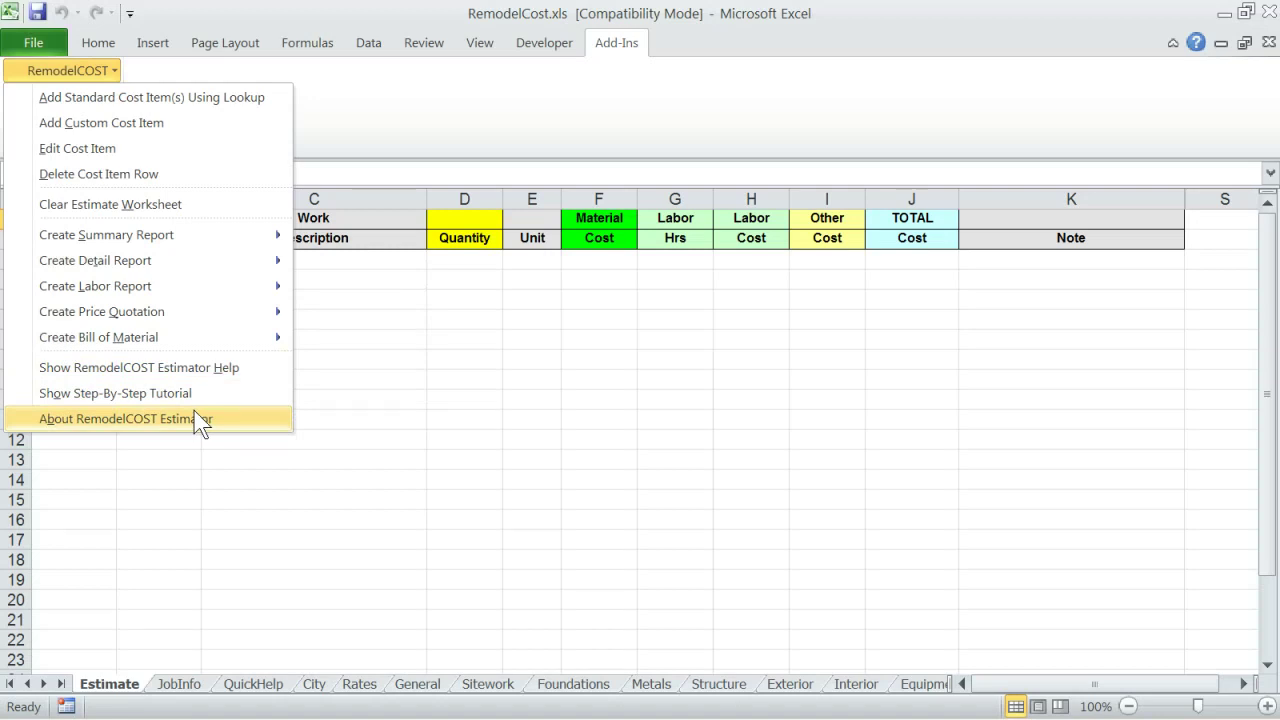
pyautogui.click(262, 312)
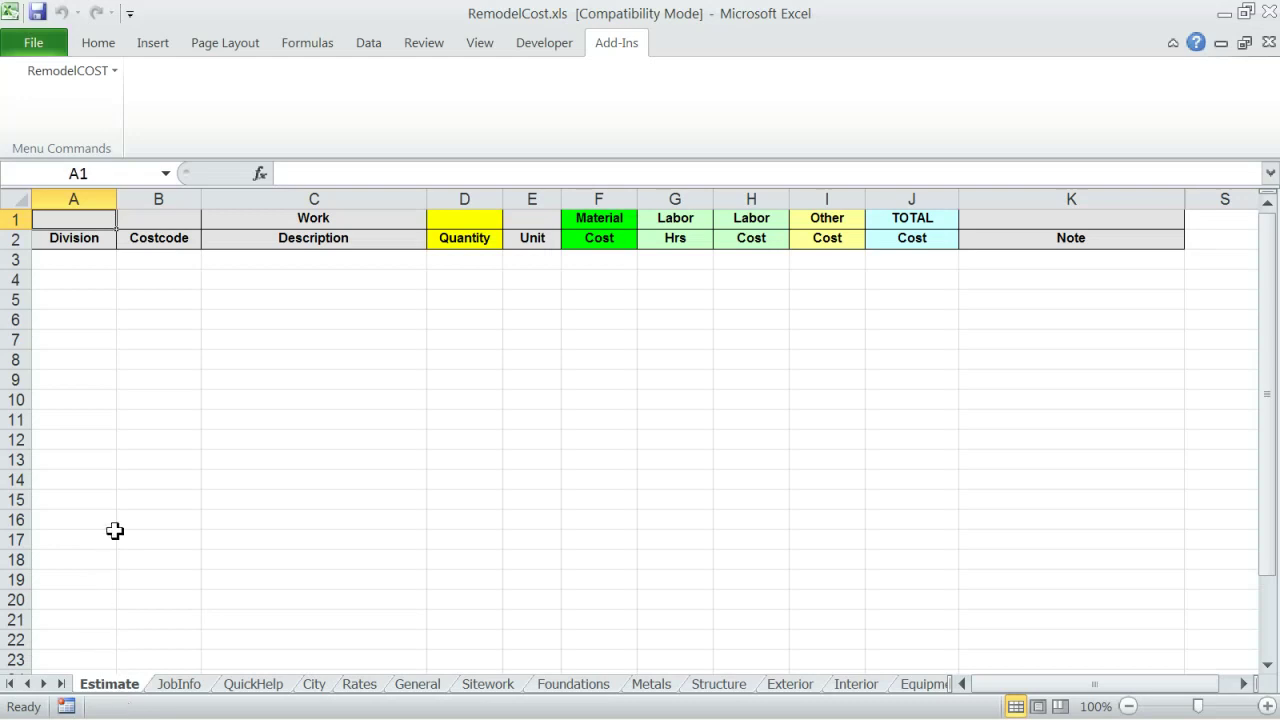
pyautogui.click(70, 72)
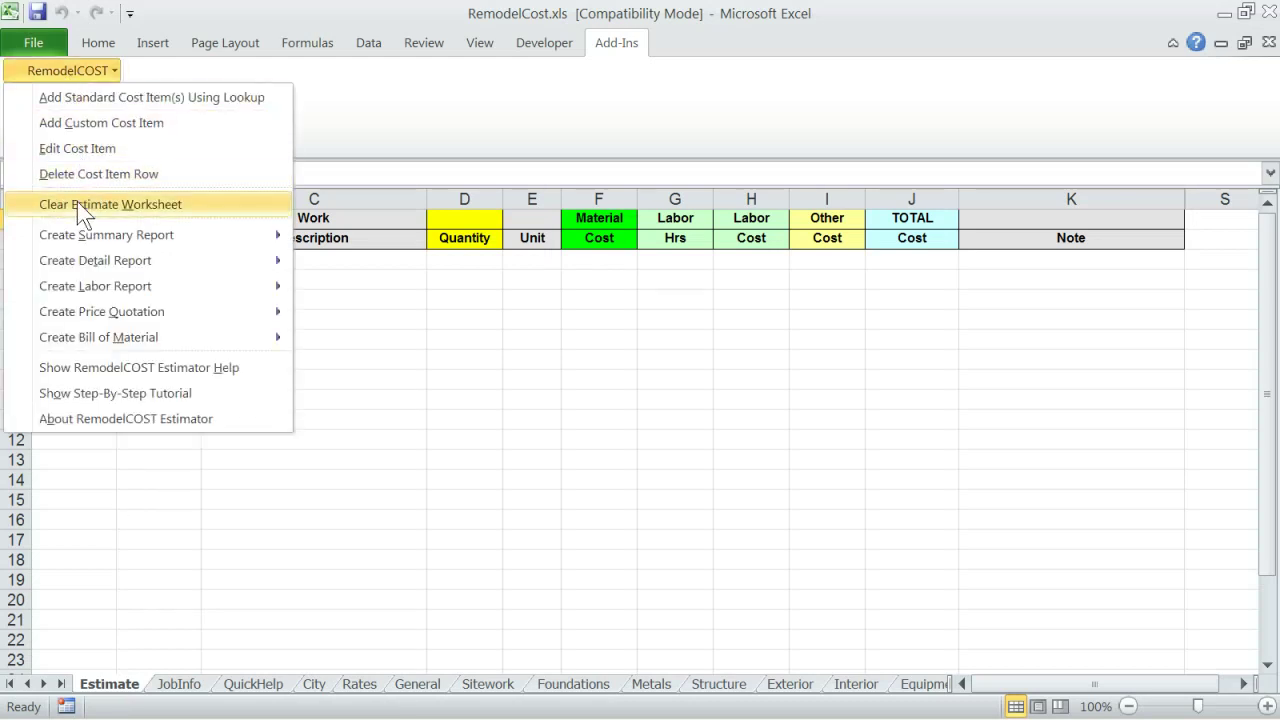
pyautogui.moveTo(180, 260)
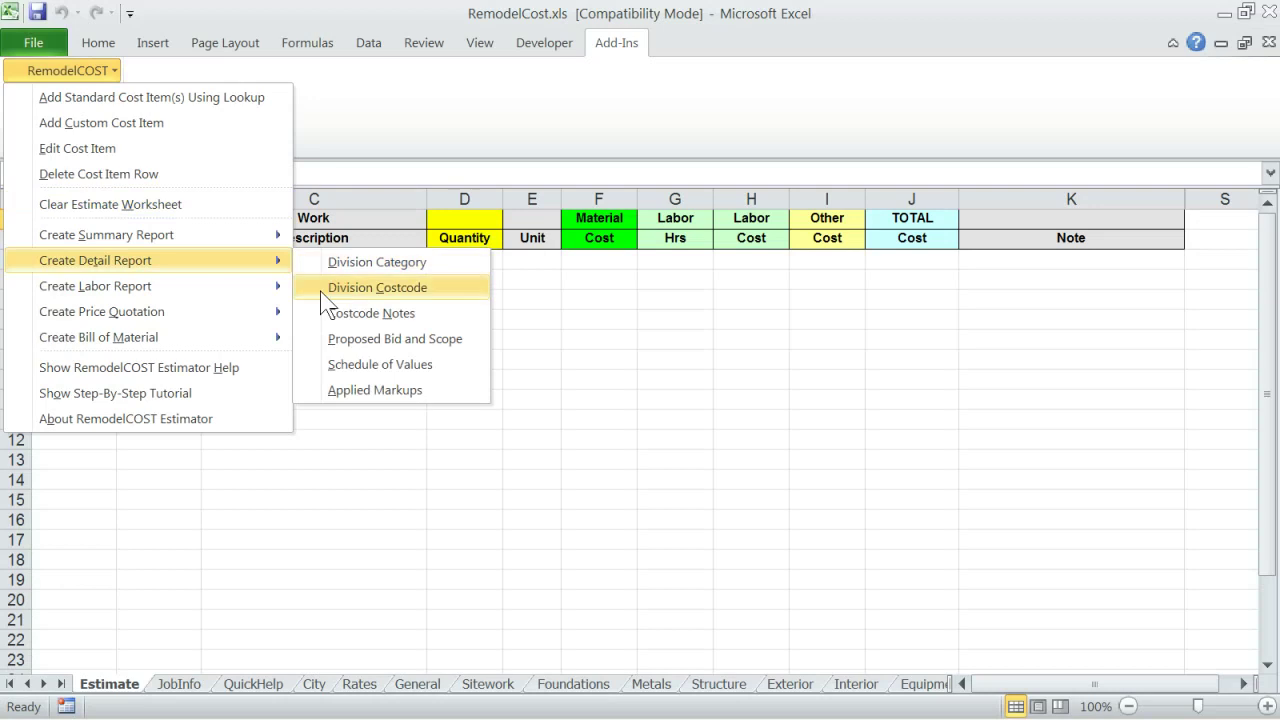
pyautogui.click(254, 518)
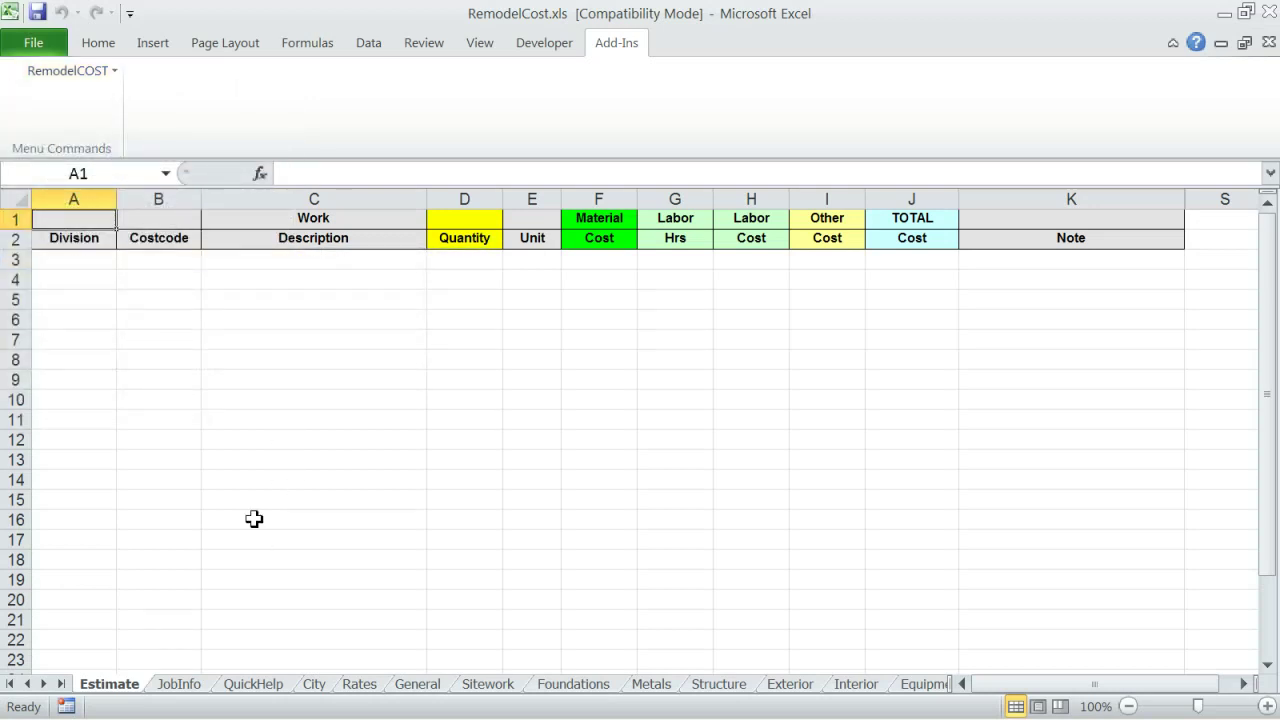
pyautogui.doubleClick(393, 461)
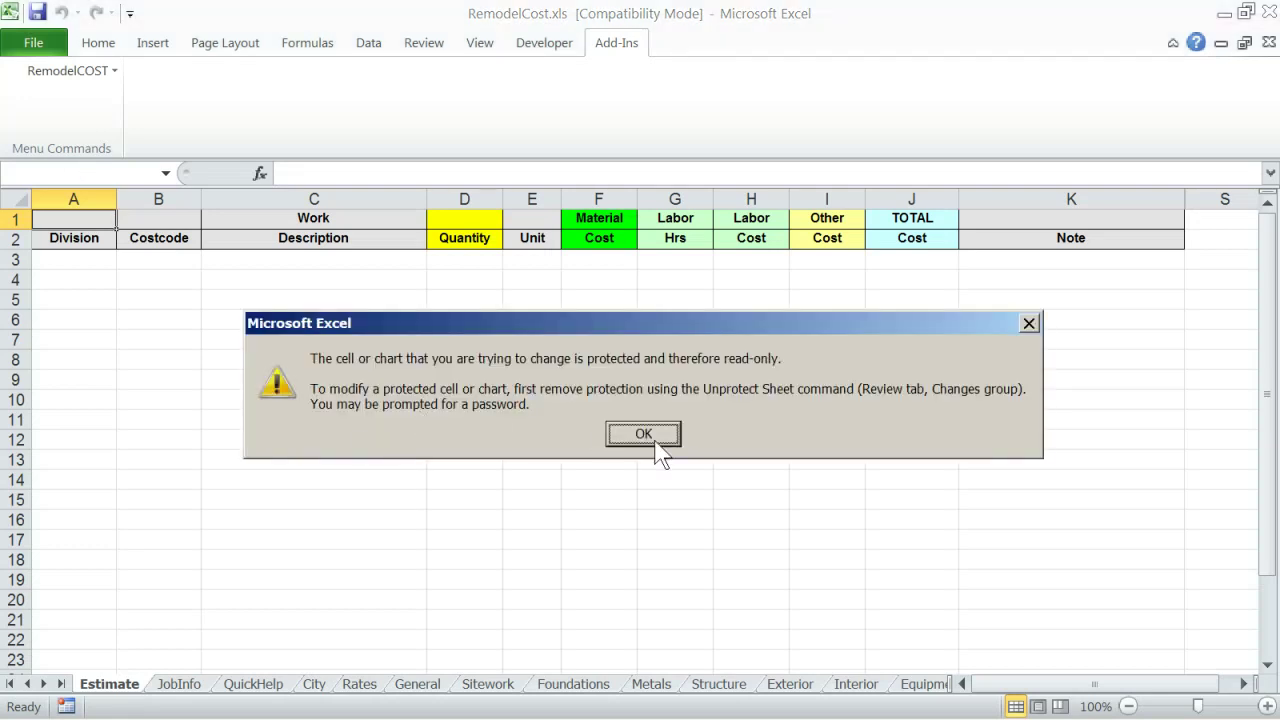
pyautogui.click(641, 434)
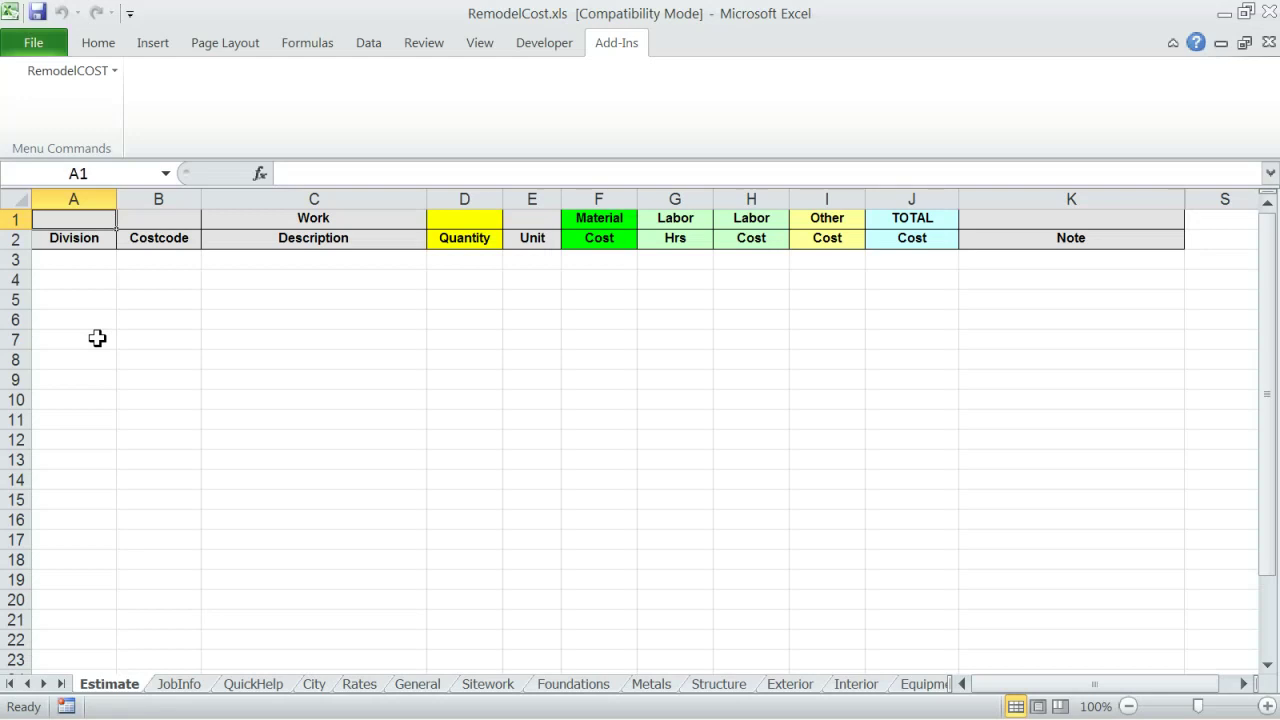
# Look at the JobInfo sheet, then display the QuickHelp sheet's questions and answers
pyautogui.click(180, 687)
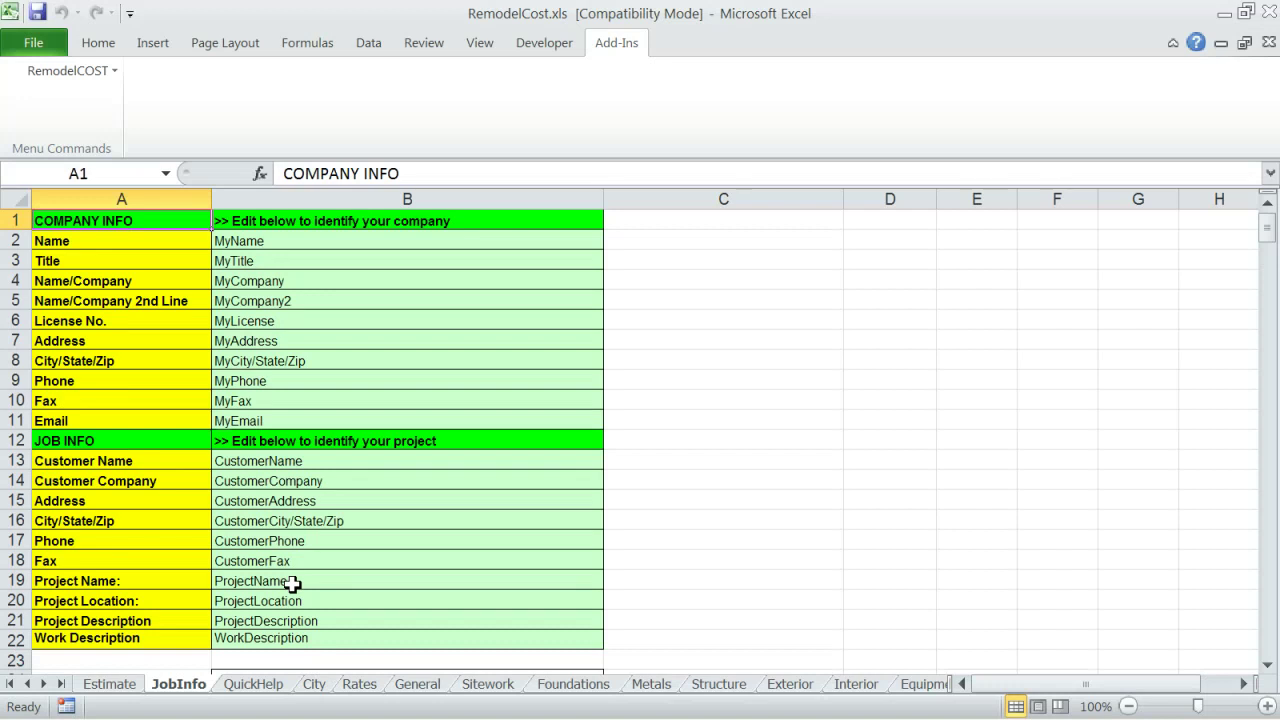
pyautogui.click(247, 688)
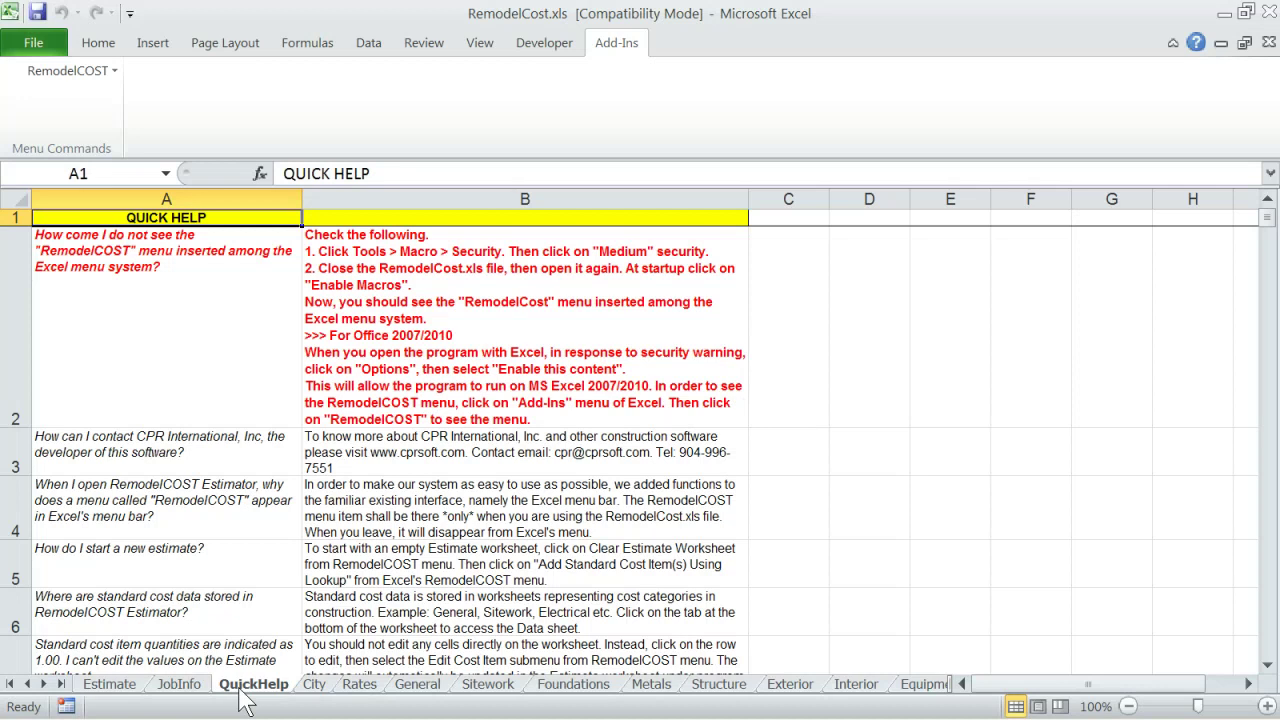
# Choose Anaheim, CA (factor 1.12) on the City sheet and move on to the Rates sheet
pyautogui.click(313, 688)
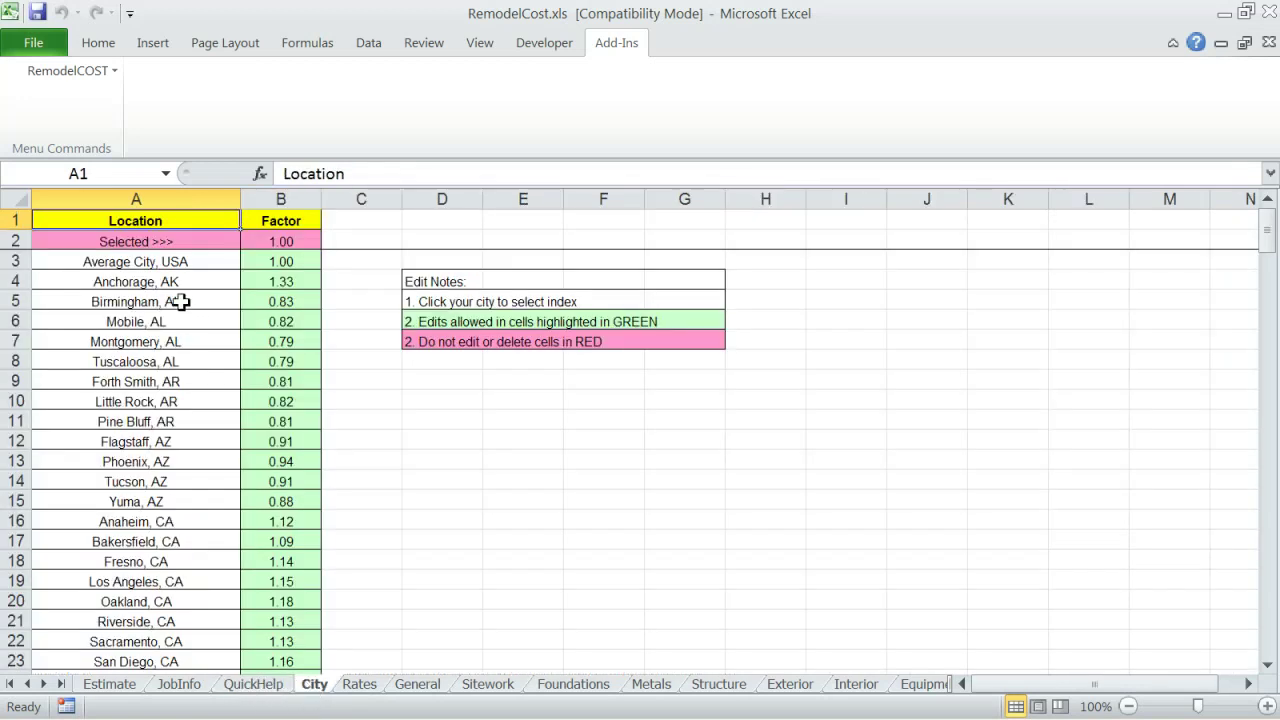
pyautogui.scroll(-3, 140, 506)
pyautogui.scroll(3, 138, 502)
pyautogui.click(166, 523)
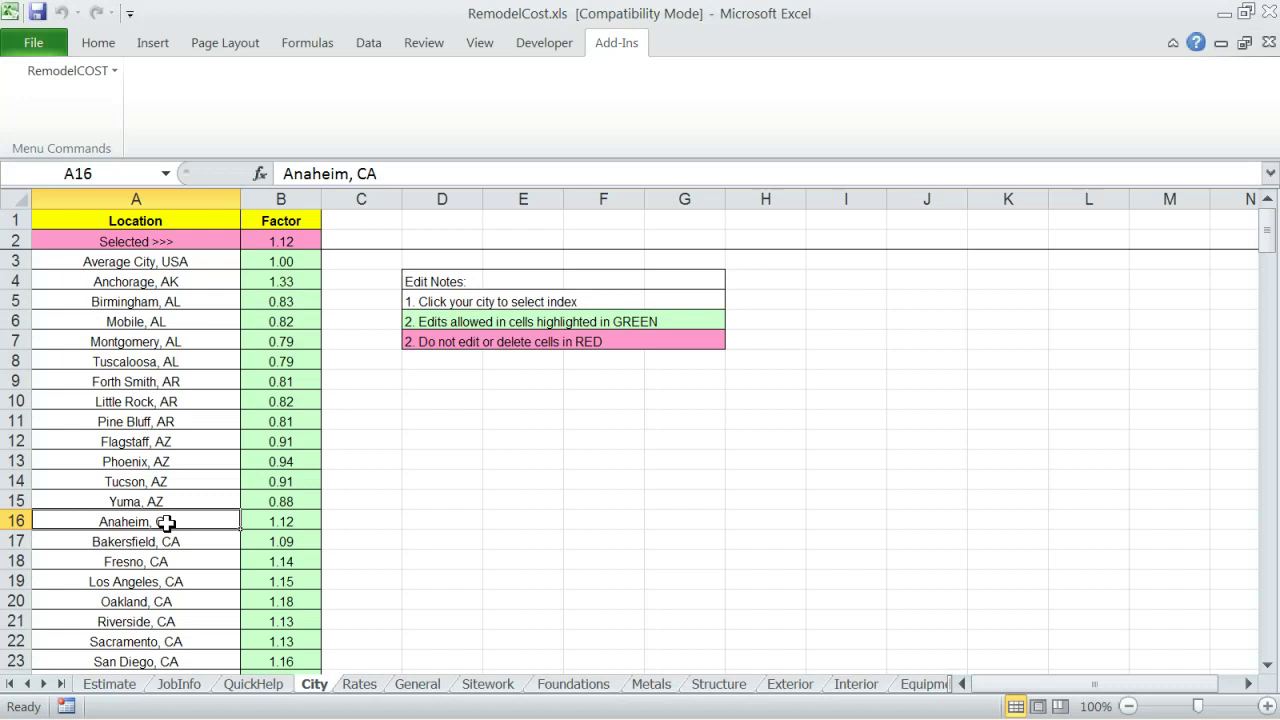
pyautogui.click(360, 685)
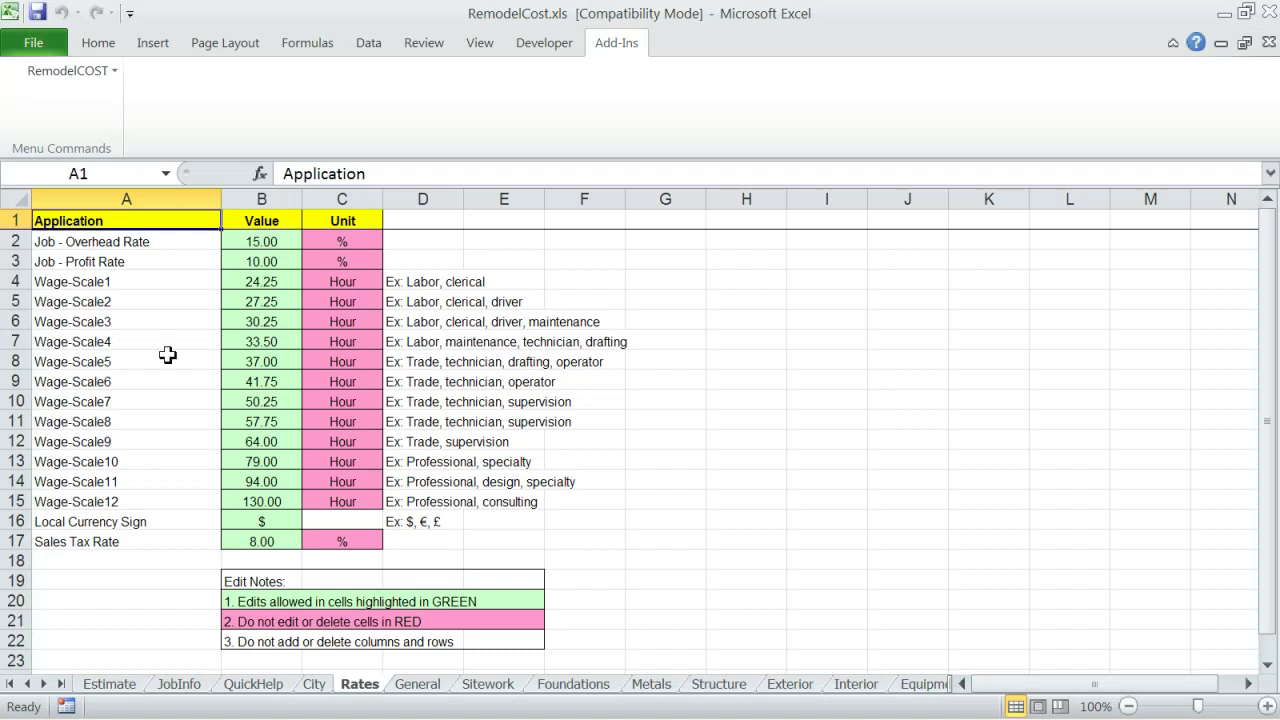
pyautogui.click(184, 263)
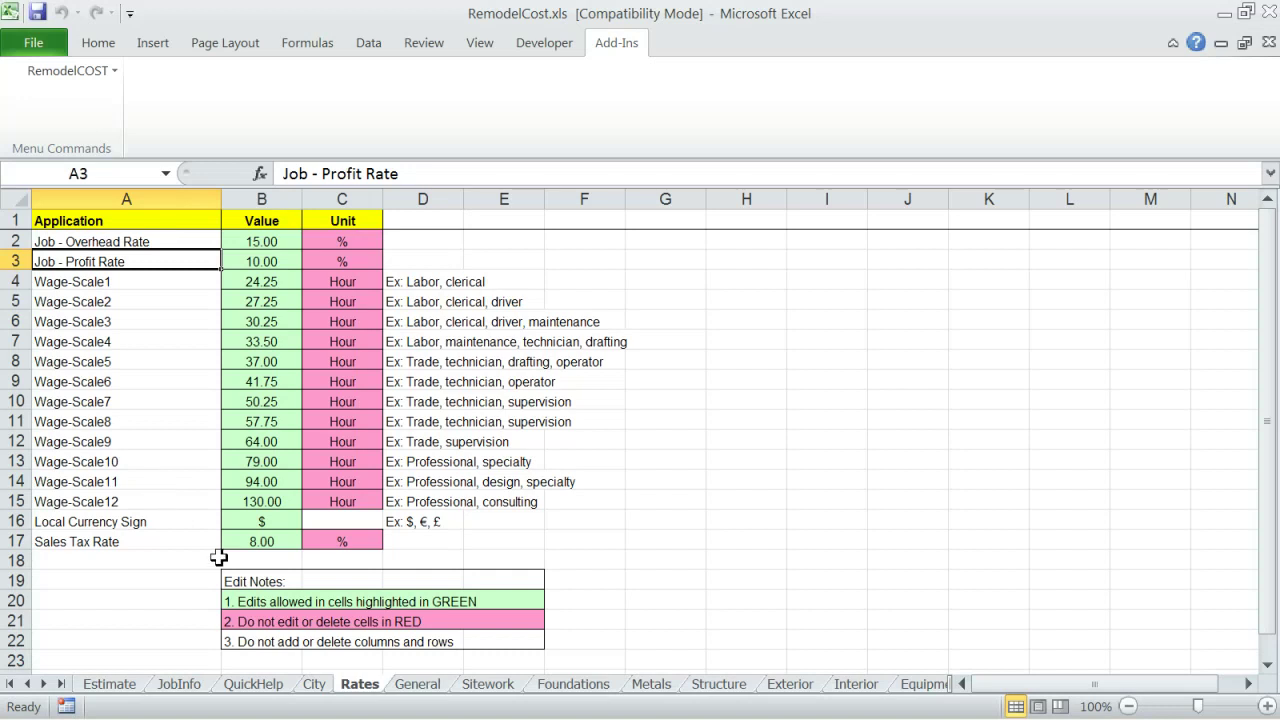
# Browse the General, Sitework, Foundations and Metals cost sheets
pyautogui.click(420, 686)
pyautogui.click(490, 686)
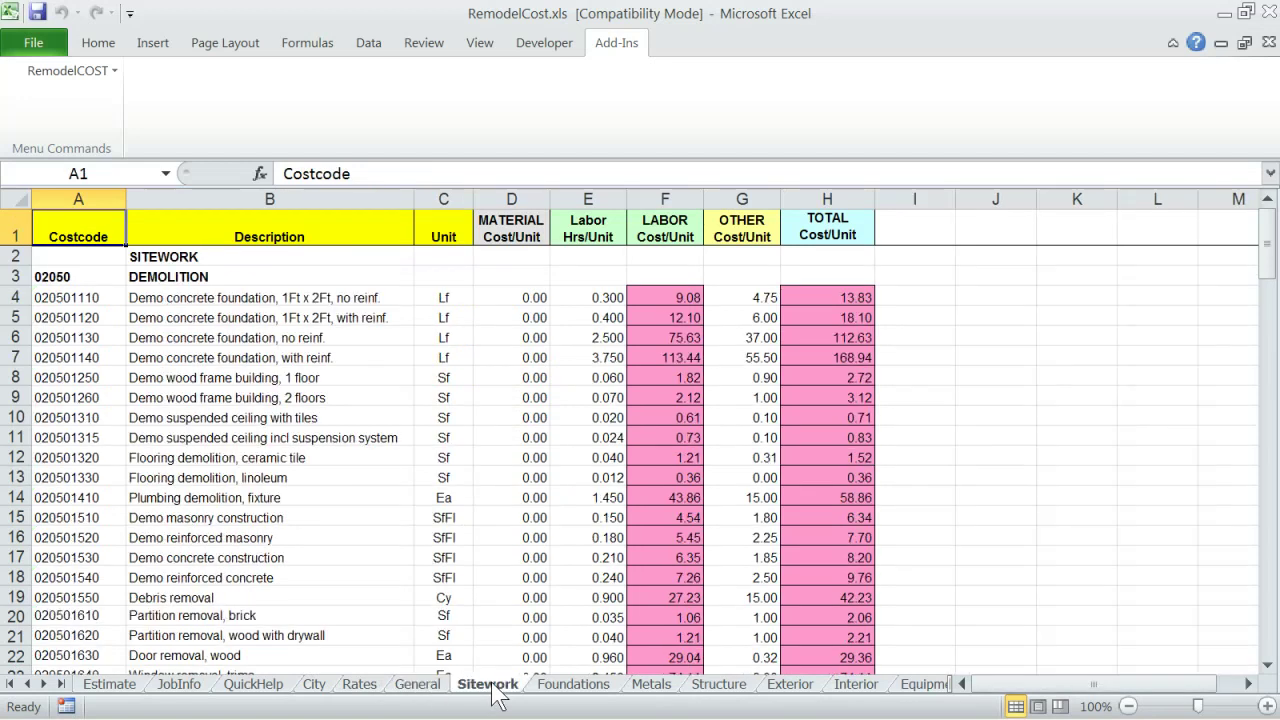
pyautogui.click(565, 686)
pyautogui.click(655, 686)
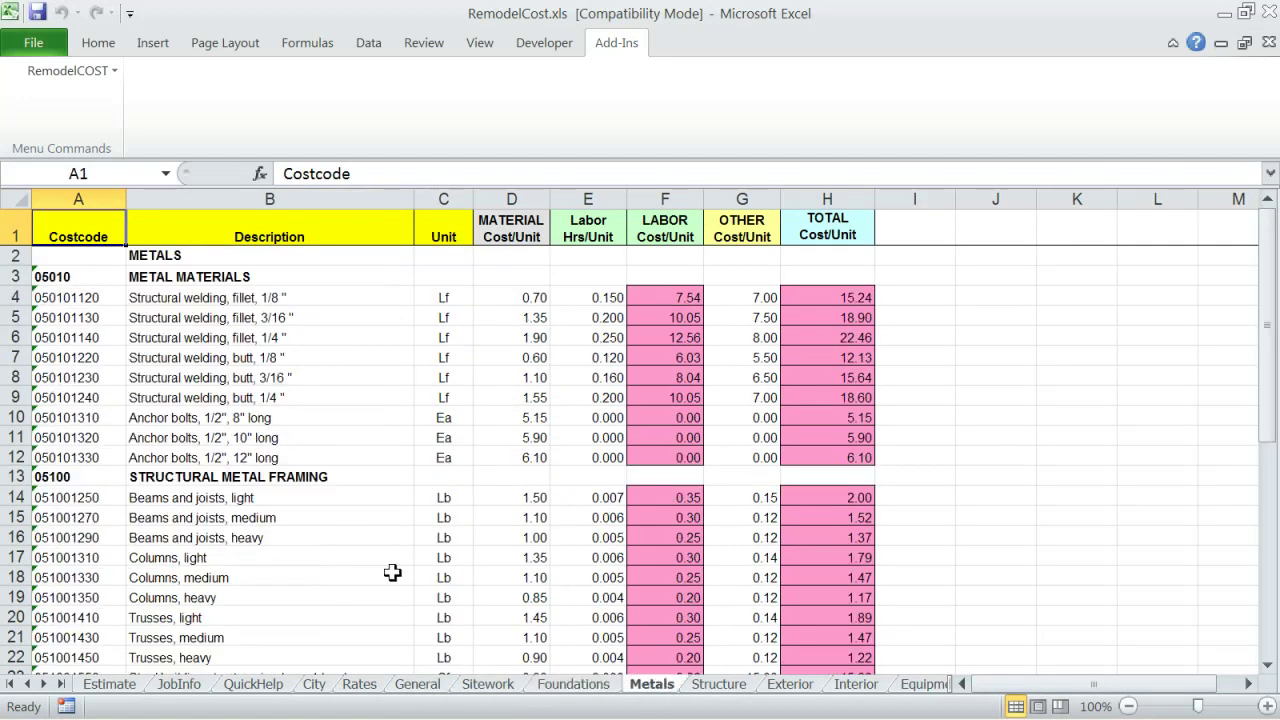
pyautogui.scroll(-8, 417, 497)
pyautogui.scroll(3, 345, 530)
pyautogui.scroll(5, 345, 530)
# Bring the later sheet tabs into view and review the Mechanical and Electrical cost data
pyautogui.click(62, 686)
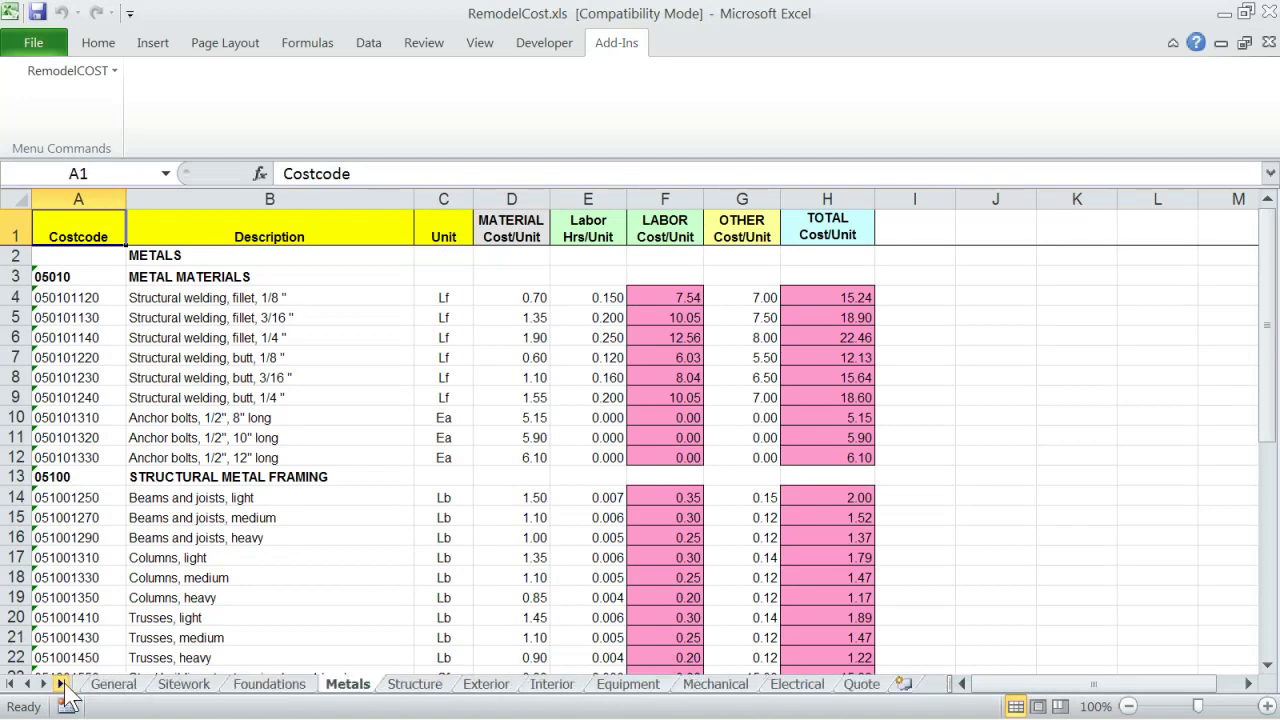
pyautogui.click(750, 688)
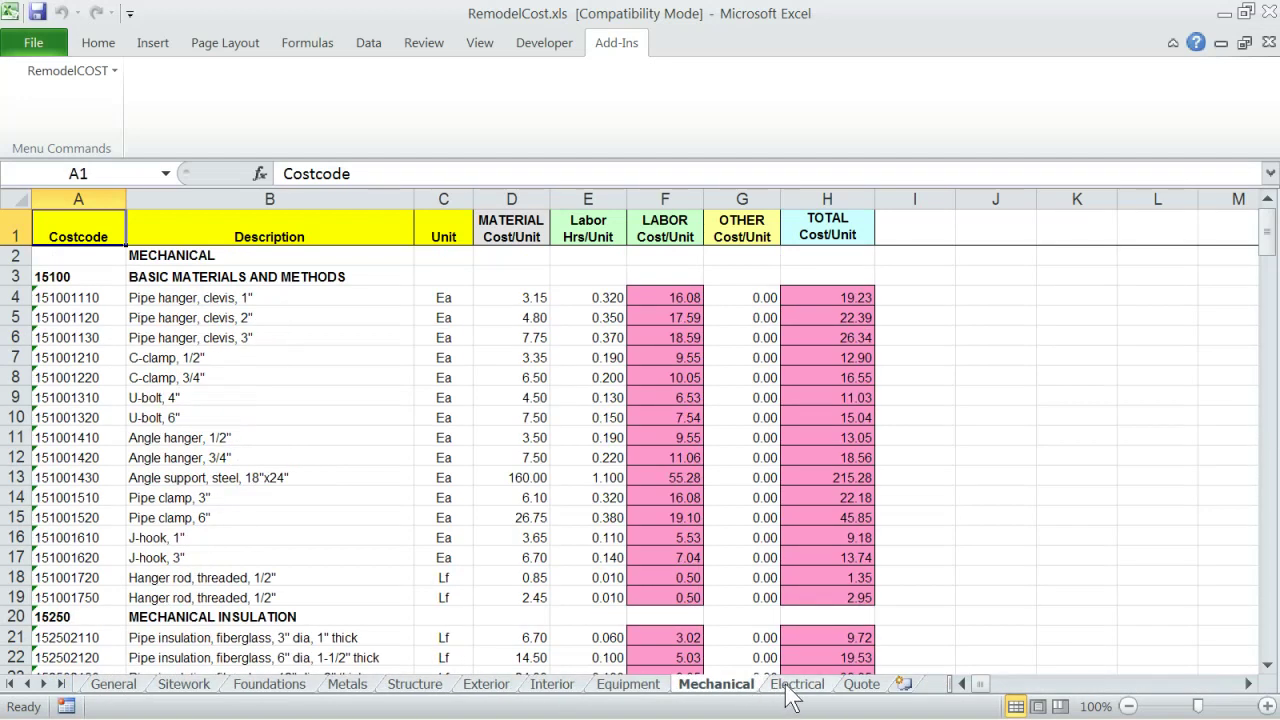
pyautogui.click(792, 688)
pyautogui.scroll(-8, 331, 563)
pyautogui.scroll(-2, 321, 562)
pyautogui.scroll(10, 323, 550)
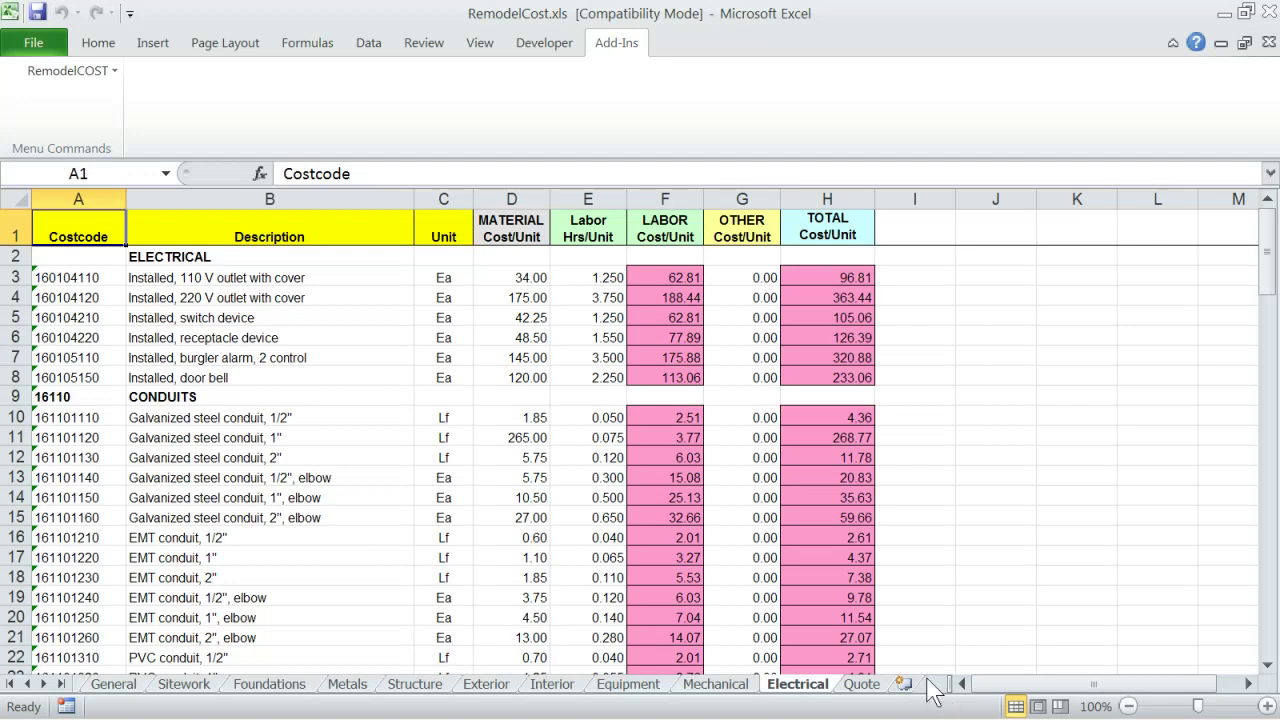
# View the Quote sheet, then return to the empty Estimate sheet
pyautogui.click(864, 685)
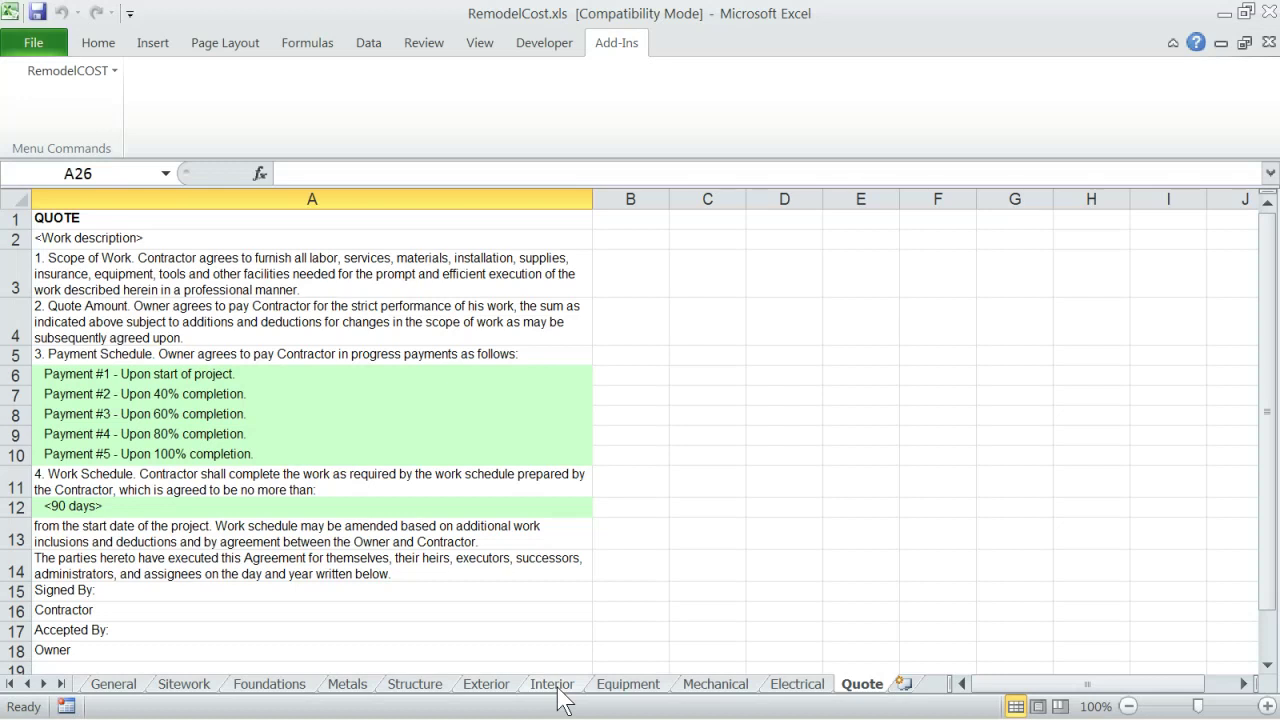
pyautogui.click(10, 684)
pyautogui.click(110, 684)
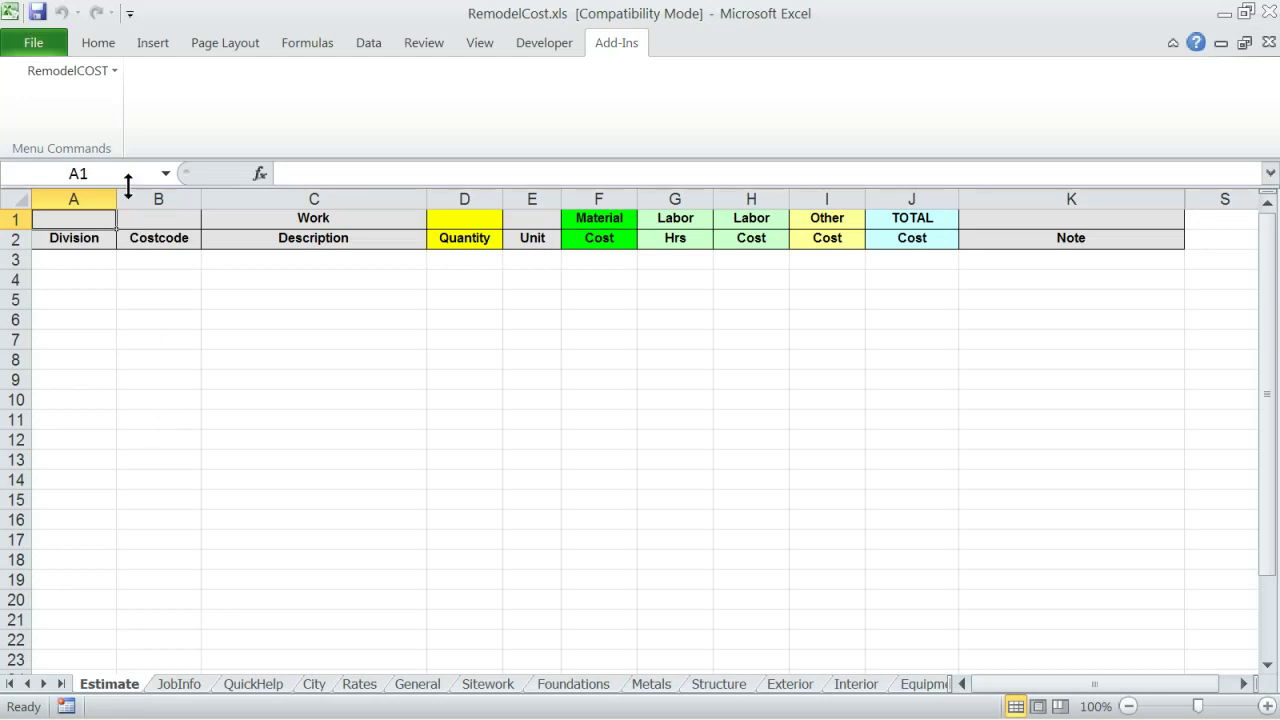
# Launch Add Standard Cost Item(s) Using Lookup from the RemodelCOST menu
pyautogui.click(62, 70)
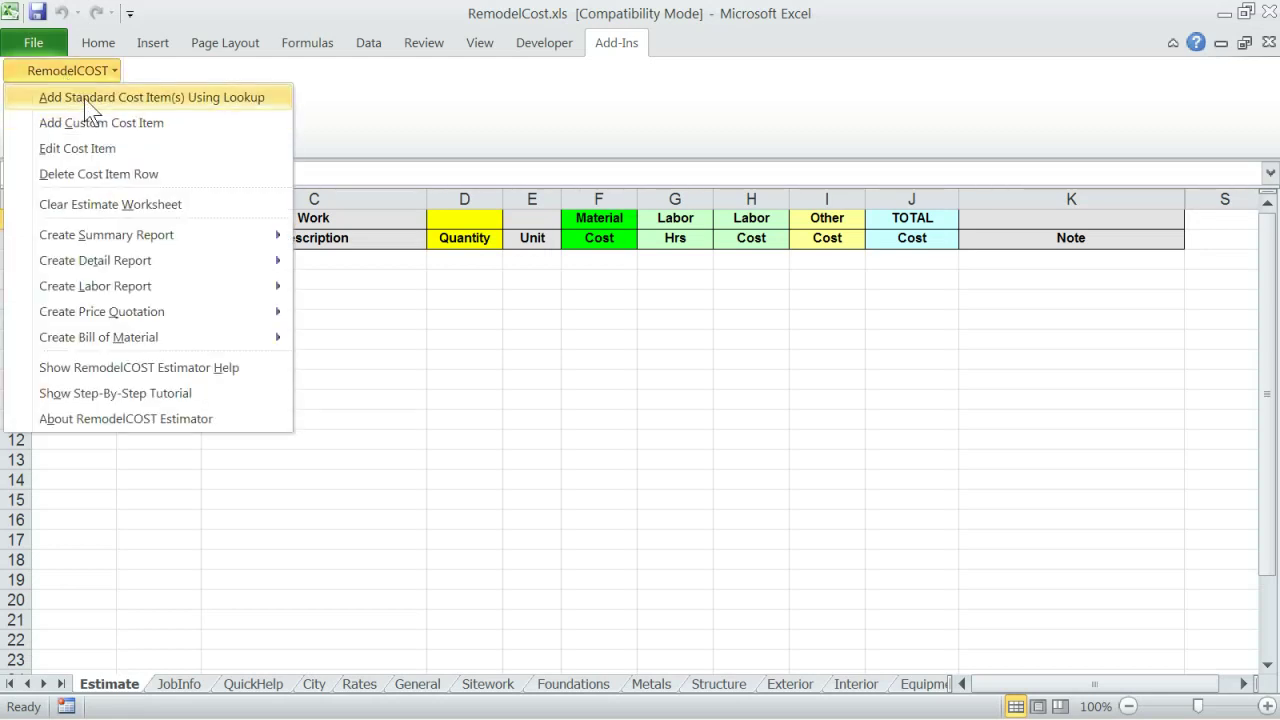
pyautogui.click(84, 98)
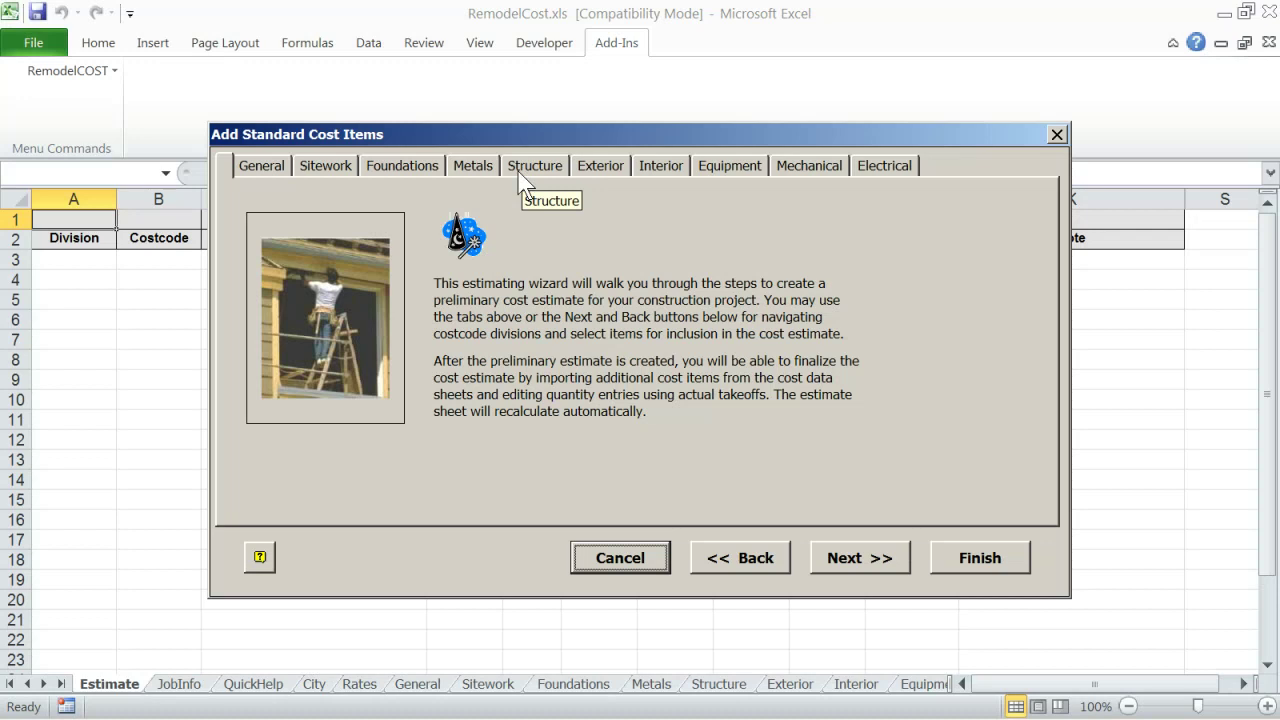
# Tick Round steel forms 18" D and Column forms 12"x12" (Foundations), plus load-bearing Concrete Masonry Units (Structure)
pyautogui.click(380, 172)
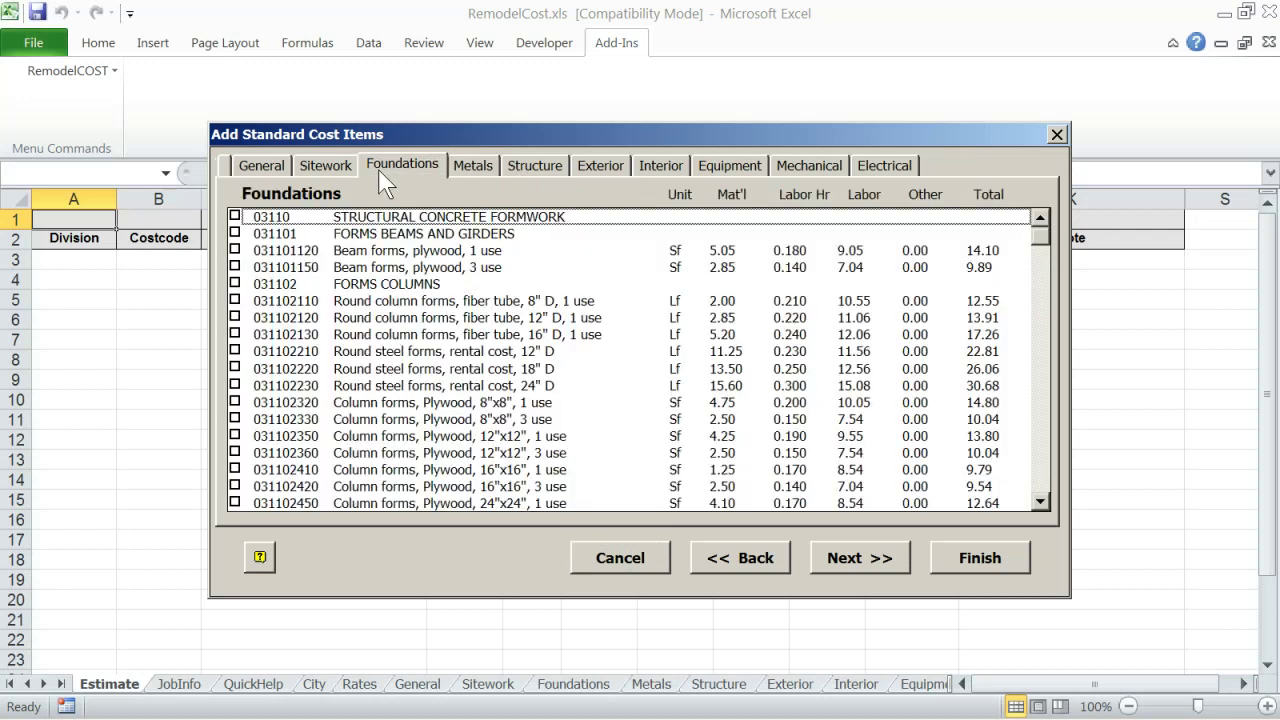
pyautogui.click(357, 369)
pyautogui.click(363, 436)
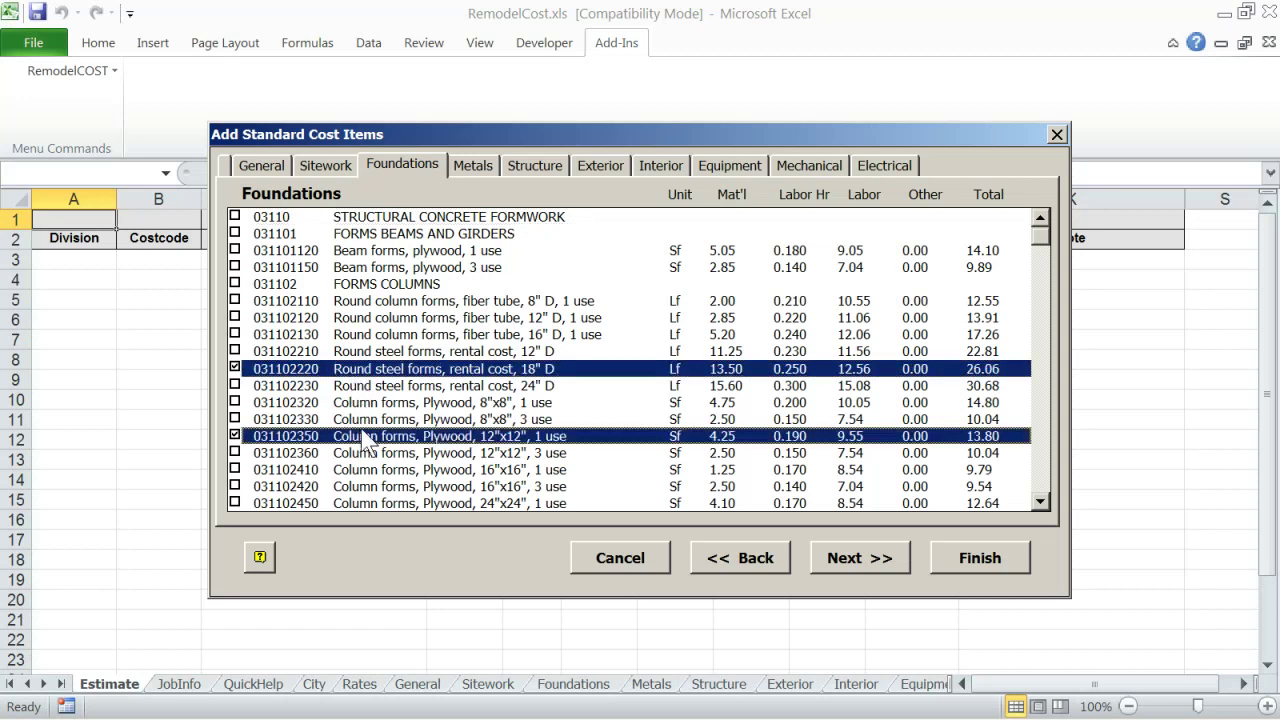
pyautogui.click(511, 162)
pyautogui.click(430, 300)
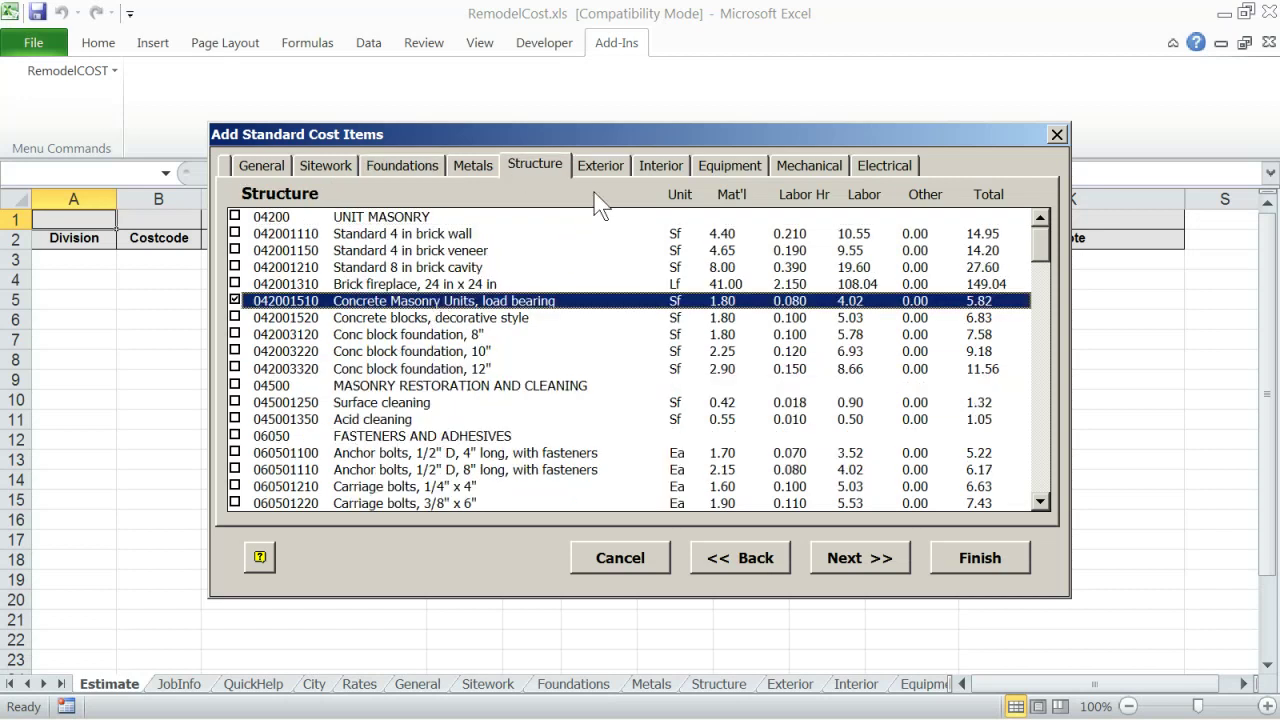
# Tick Neoprene membrane 35 mil, Acrylic rubber coating 65 mil, C-clamp 3/4", Angle hanger 1/2" and Pipe clamp 3"
pyautogui.click(600, 166)
pyautogui.click(443, 334)
pyautogui.click(396, 369)
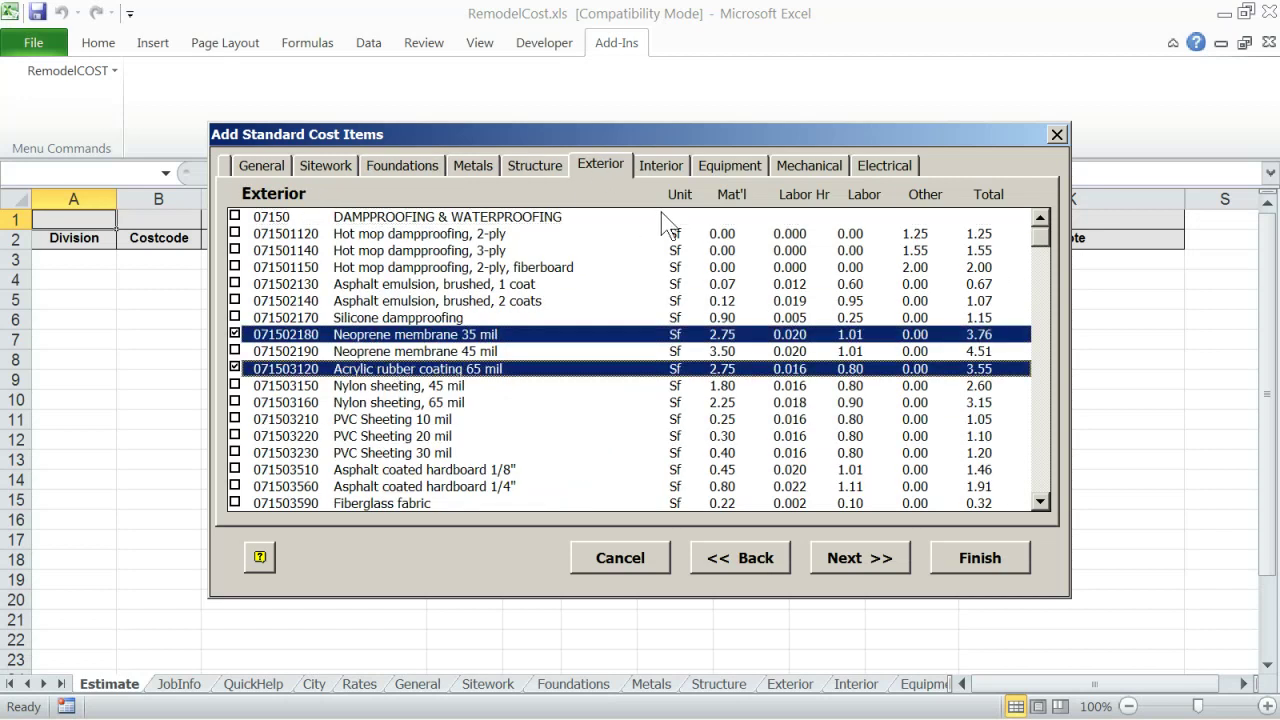
pyautogui.click(809, 165)
pyautogui.click(392, 302)
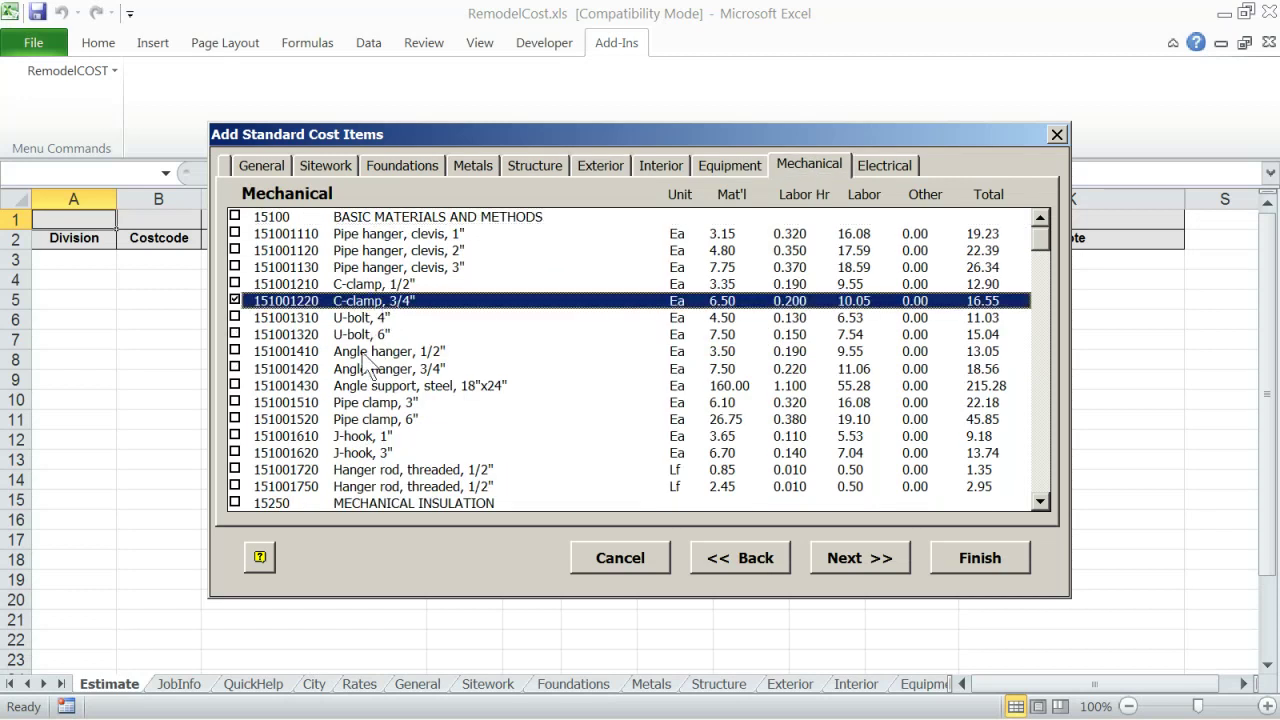
pyautogui.click(365, 352)
pyautogui.click(370, 403)
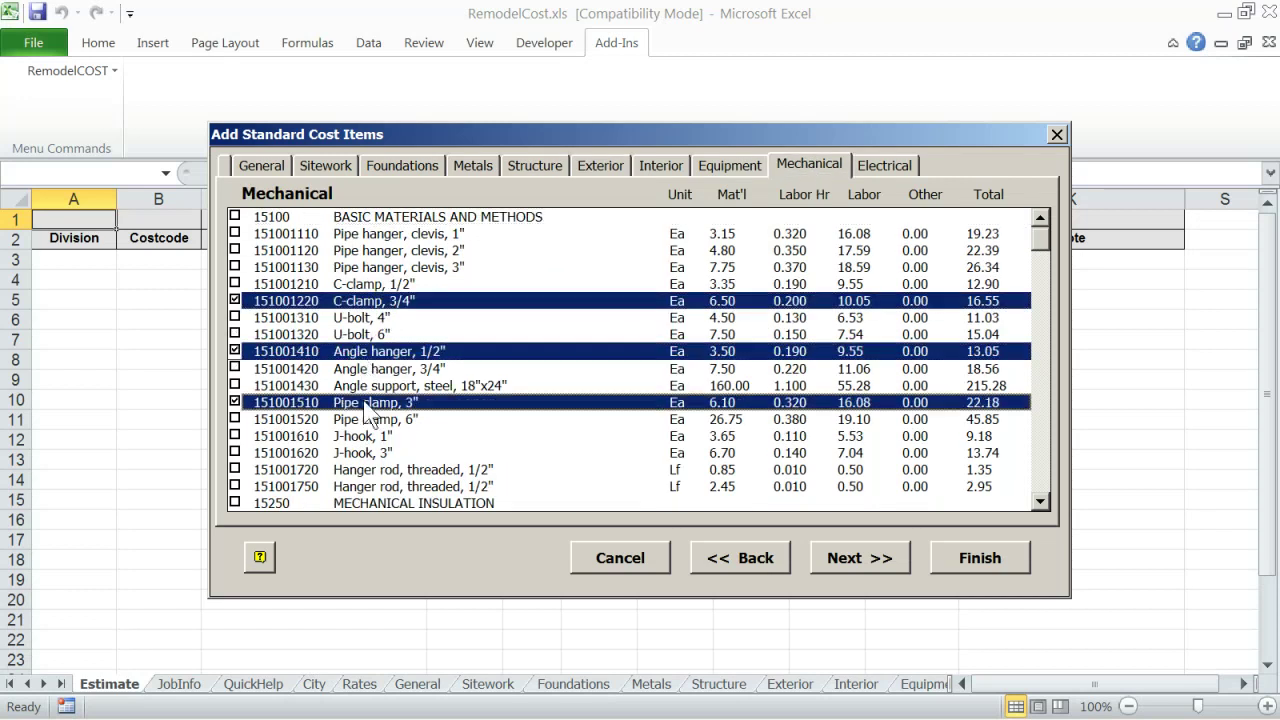
# Transfer the eight checked items to the Estimate sheet and select the C-clamp row at D8
pyautogui.click(961, 560)
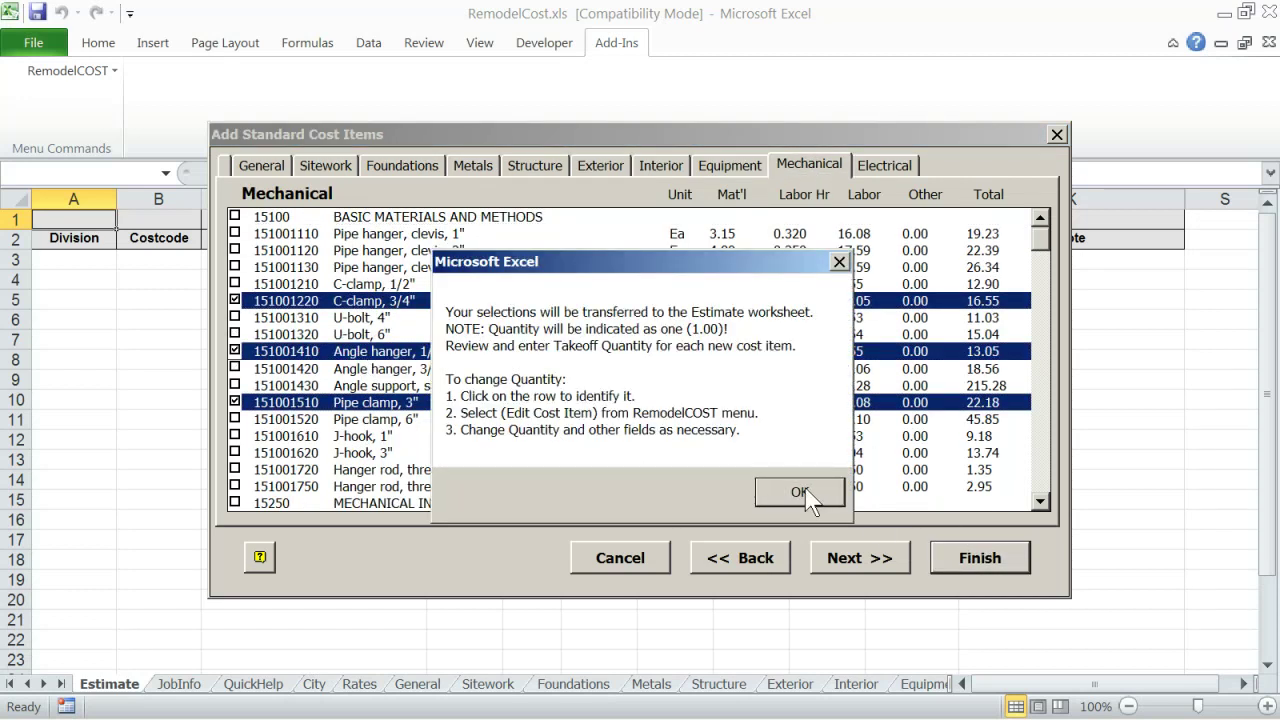
pyautogui.click(800, 492)
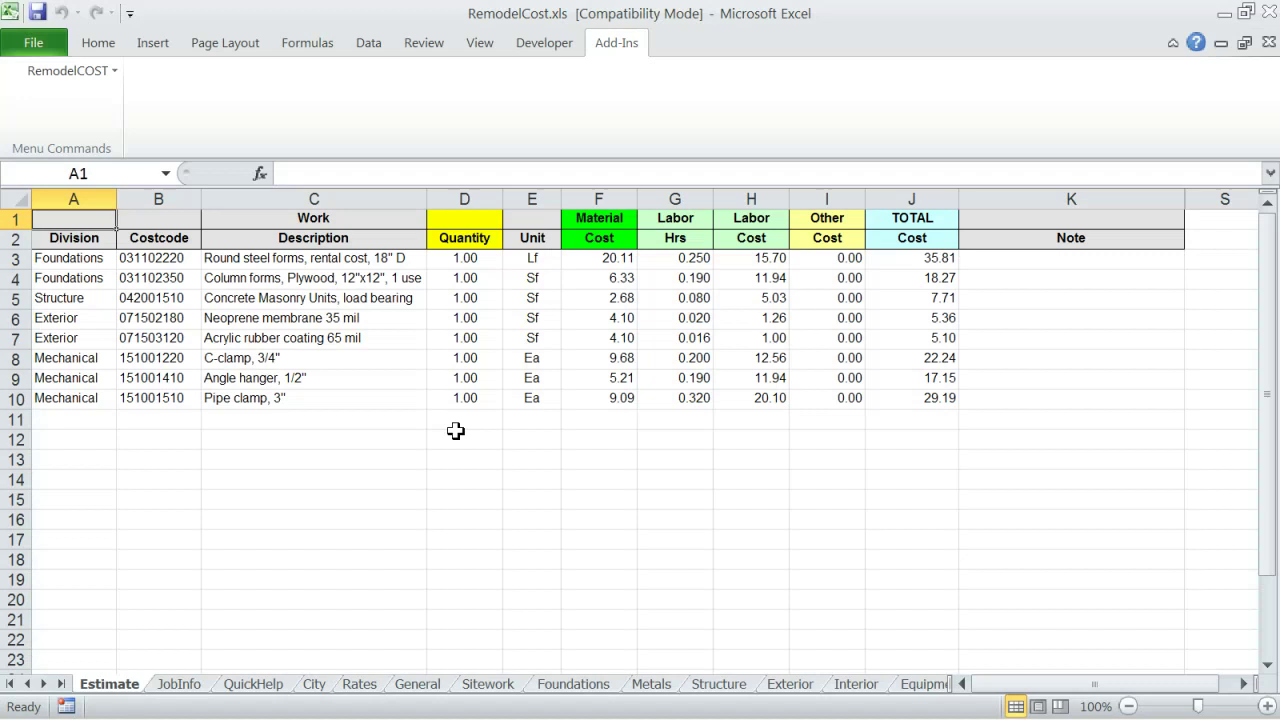
pyautogui.click(470, 358)
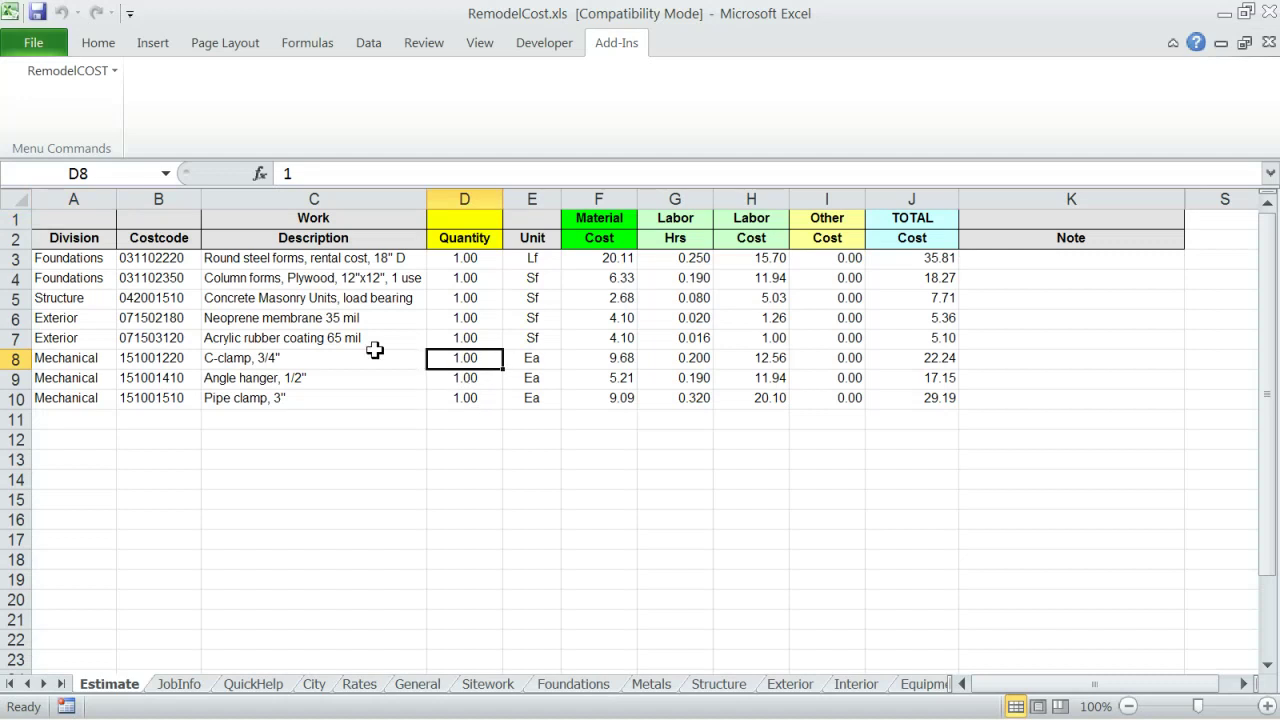
# Edit the C-clamp, 3/4" item to quantity 12 (total 266.88) and open the Takeoff Calculator
pyautogui.click(50, 72)
pyautogui.click(76, 147)
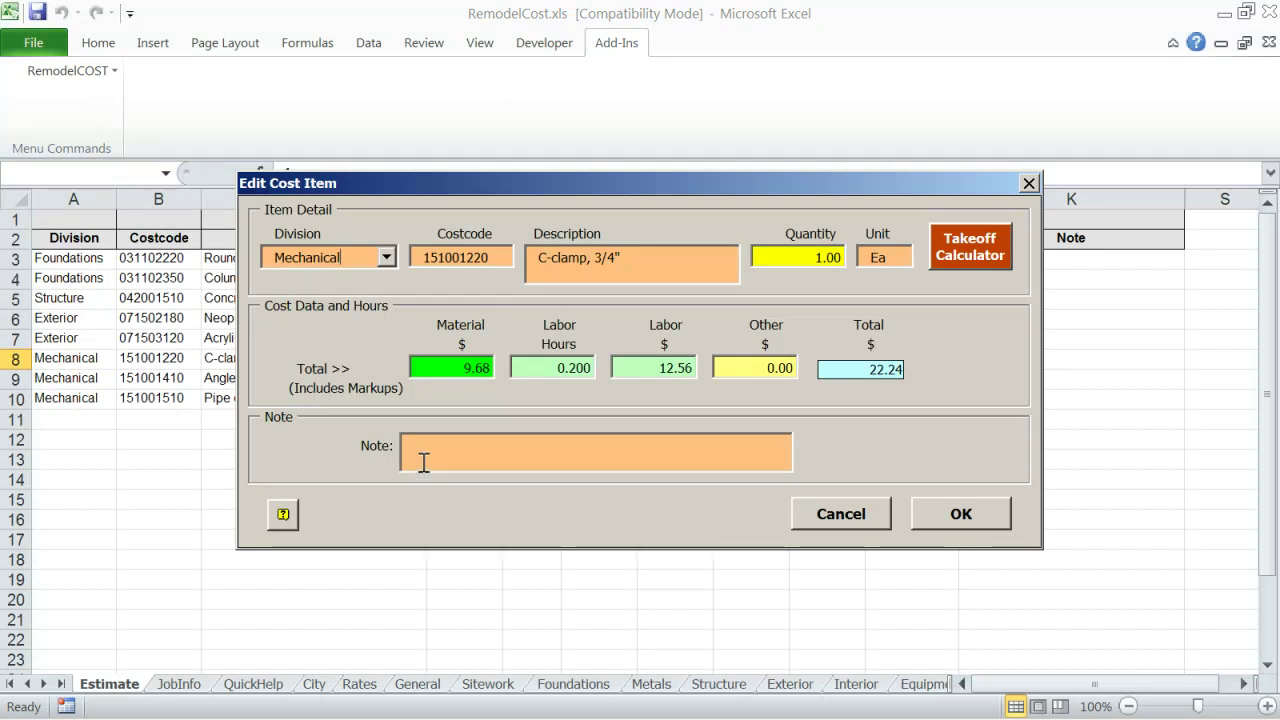
pyautogui.click(780, 258)
pyautogui.write('12')
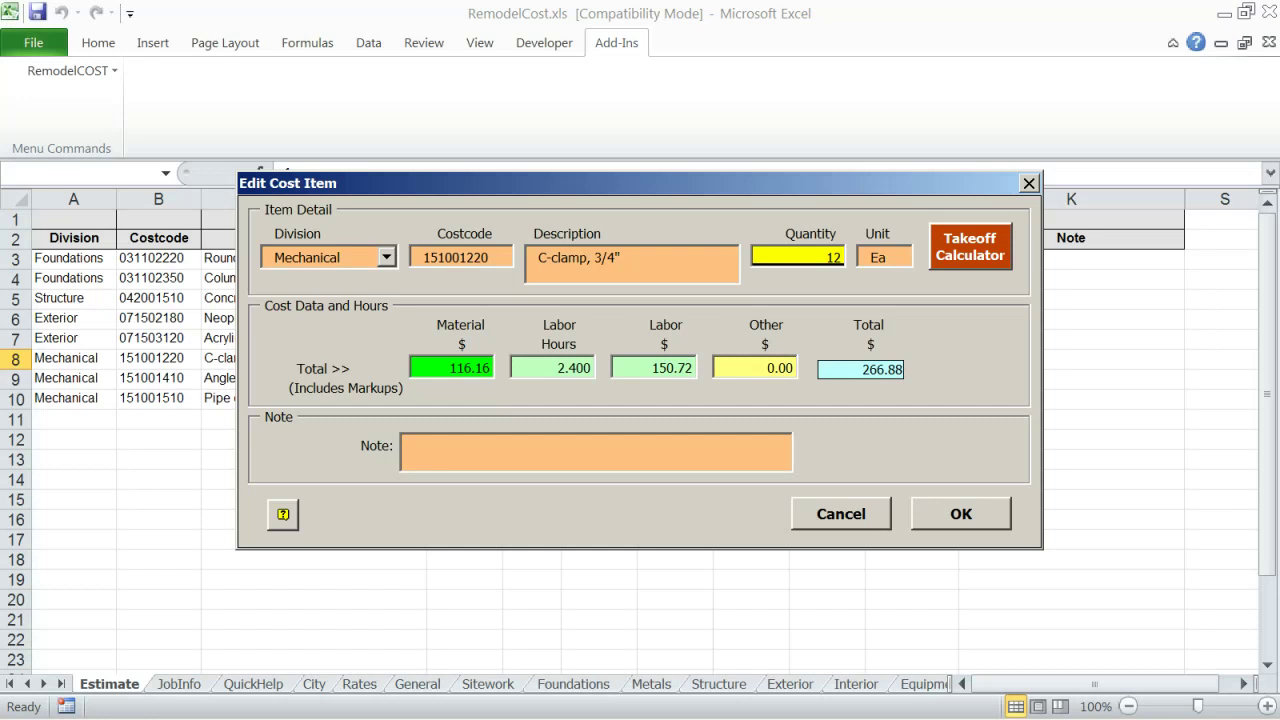
pyautogui.click(945, 248)
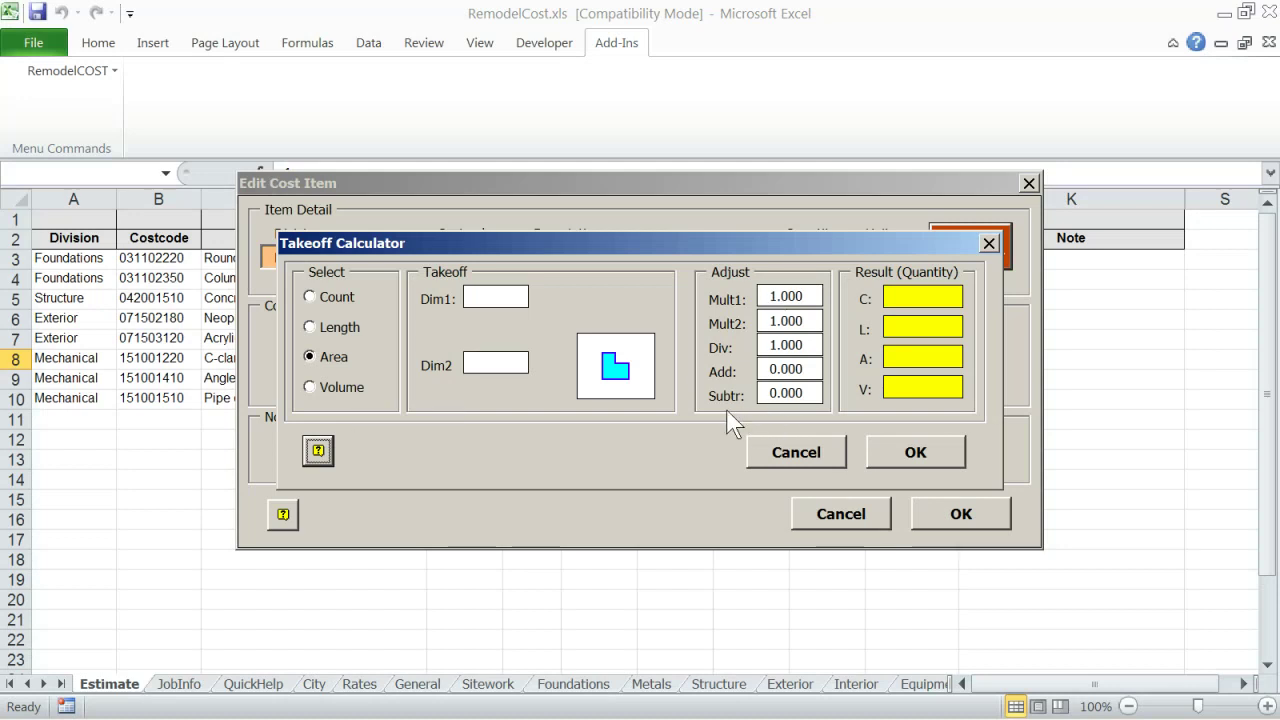
# Skip the Takeoff Calculator and give the C-clamp, 3/4" item quantity 24 with note 'memo here'
pyautogui.click(795, 455)
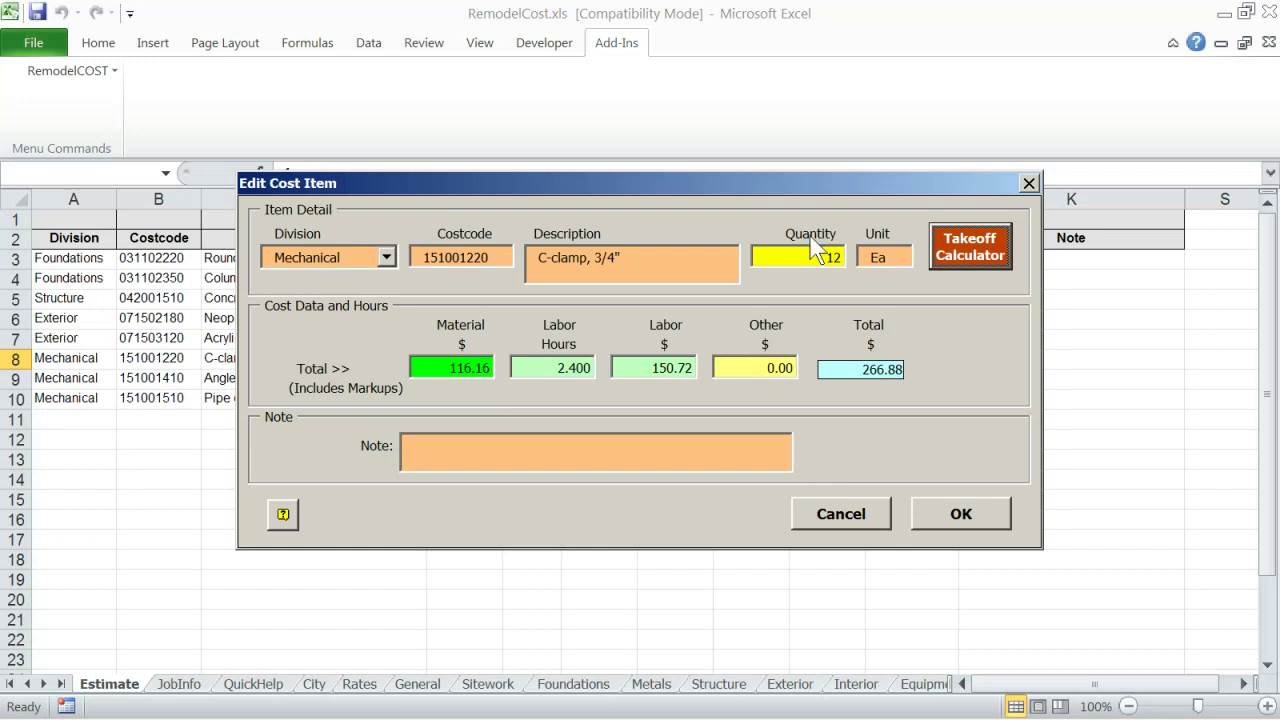
pyautogui.doubleClick(808, 262)
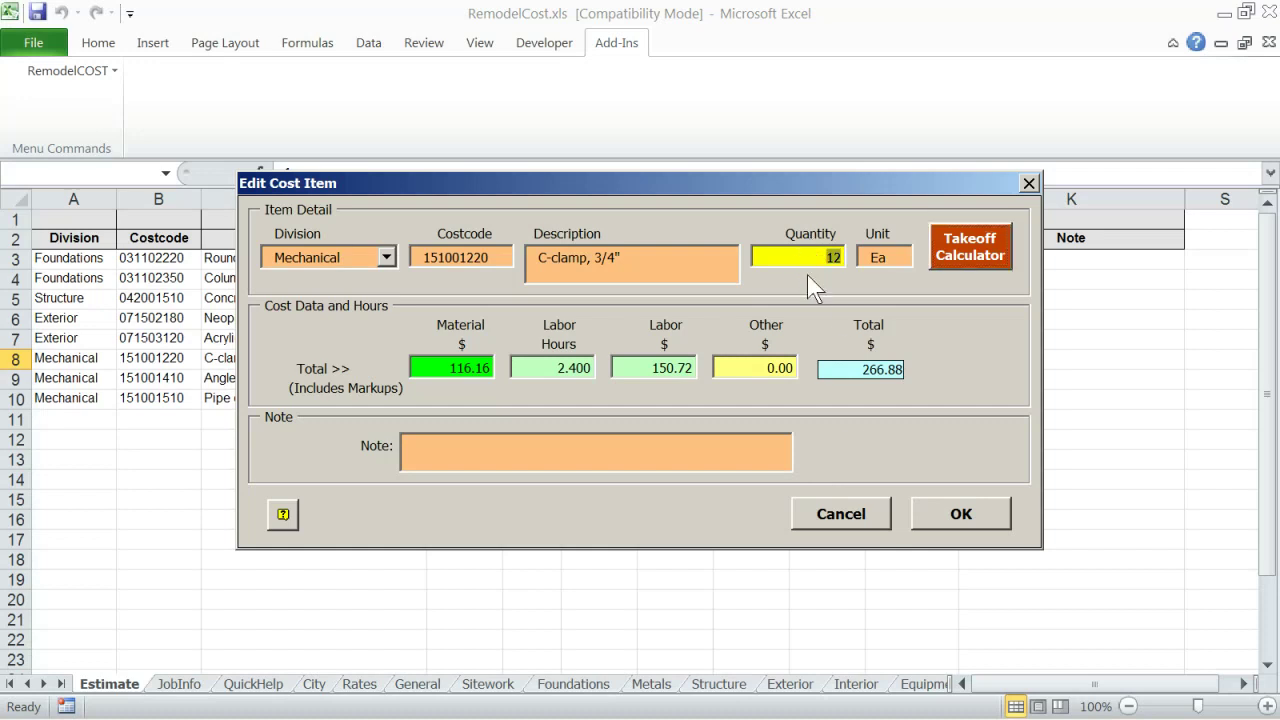
pyautogui.write('24')
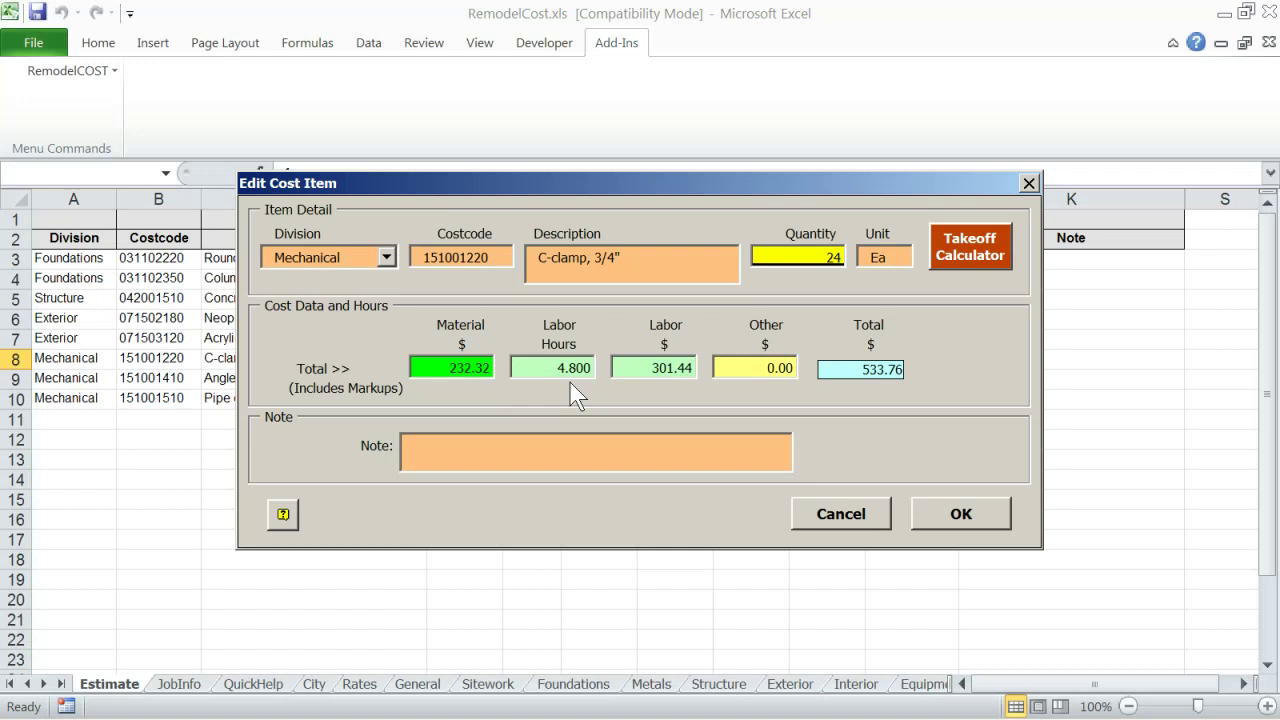
pyautogui.click(437, 453)
pyautogui.write('memo here')
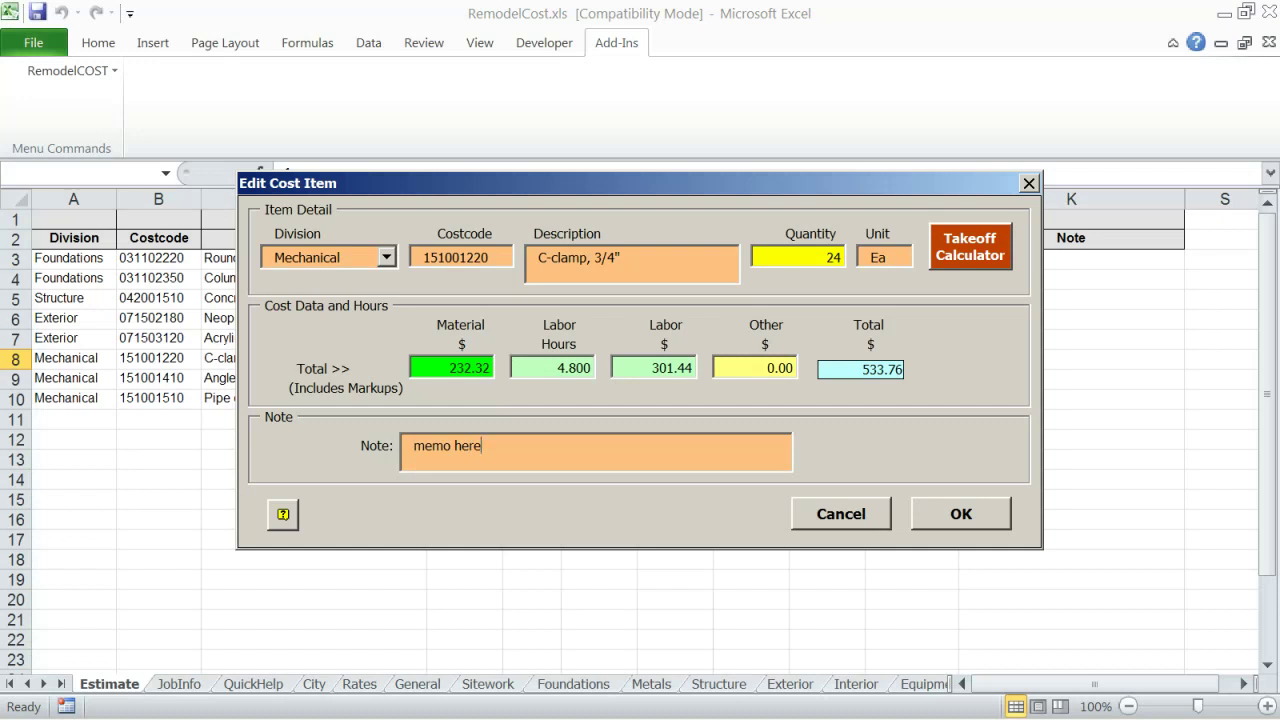
pyautogui.click(955, 518)
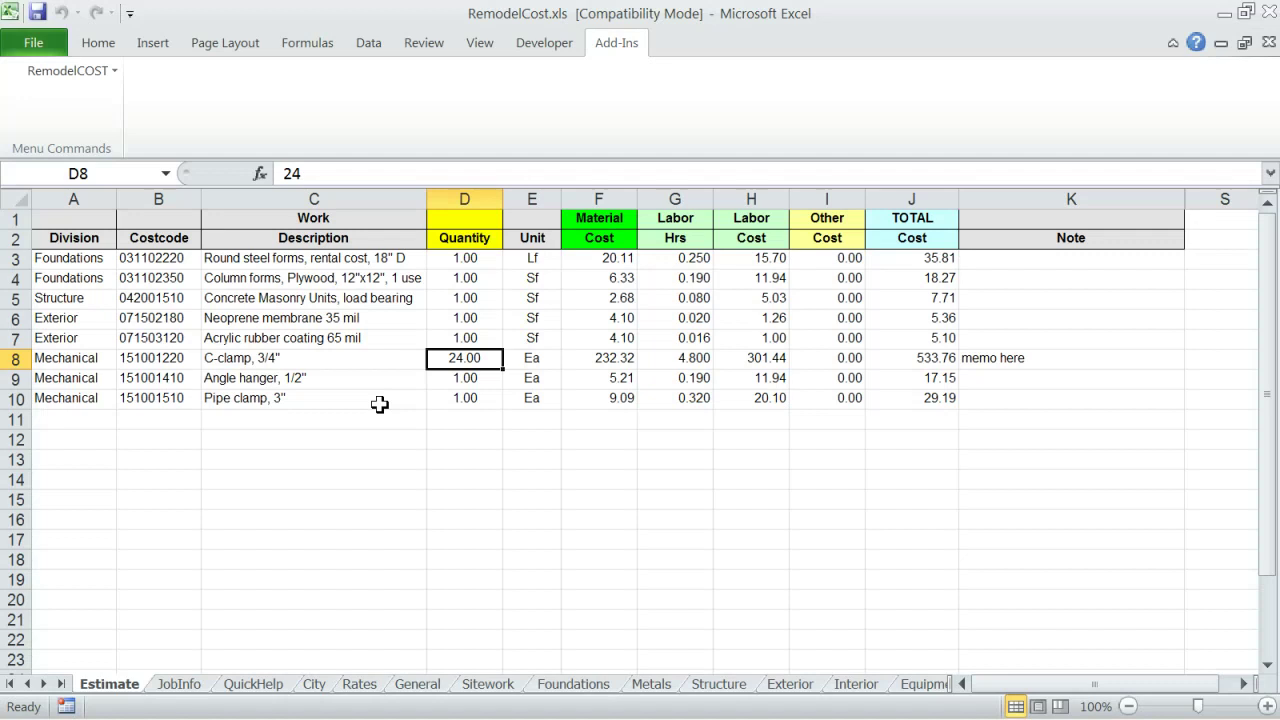
pyautogui.click(76, 76)
pyautogui.click(97, 124)
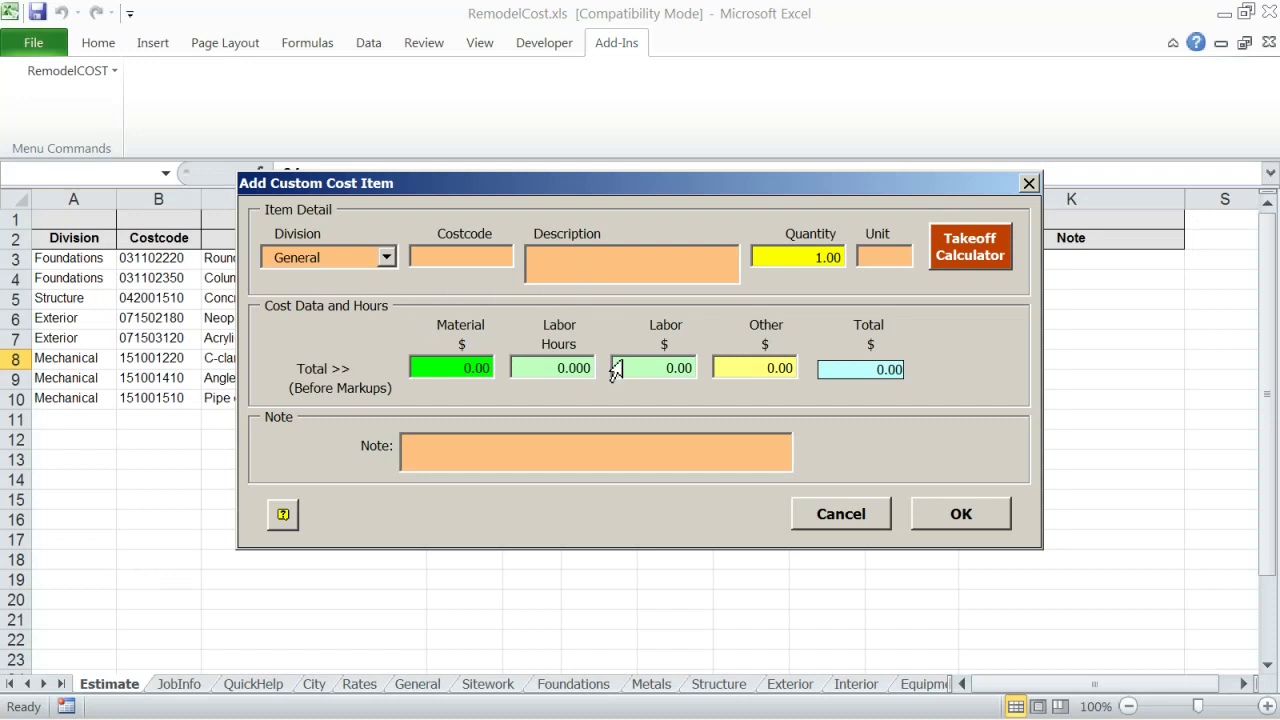
pyautogui.click(825, 514)
pyautogui.click(597, 440)
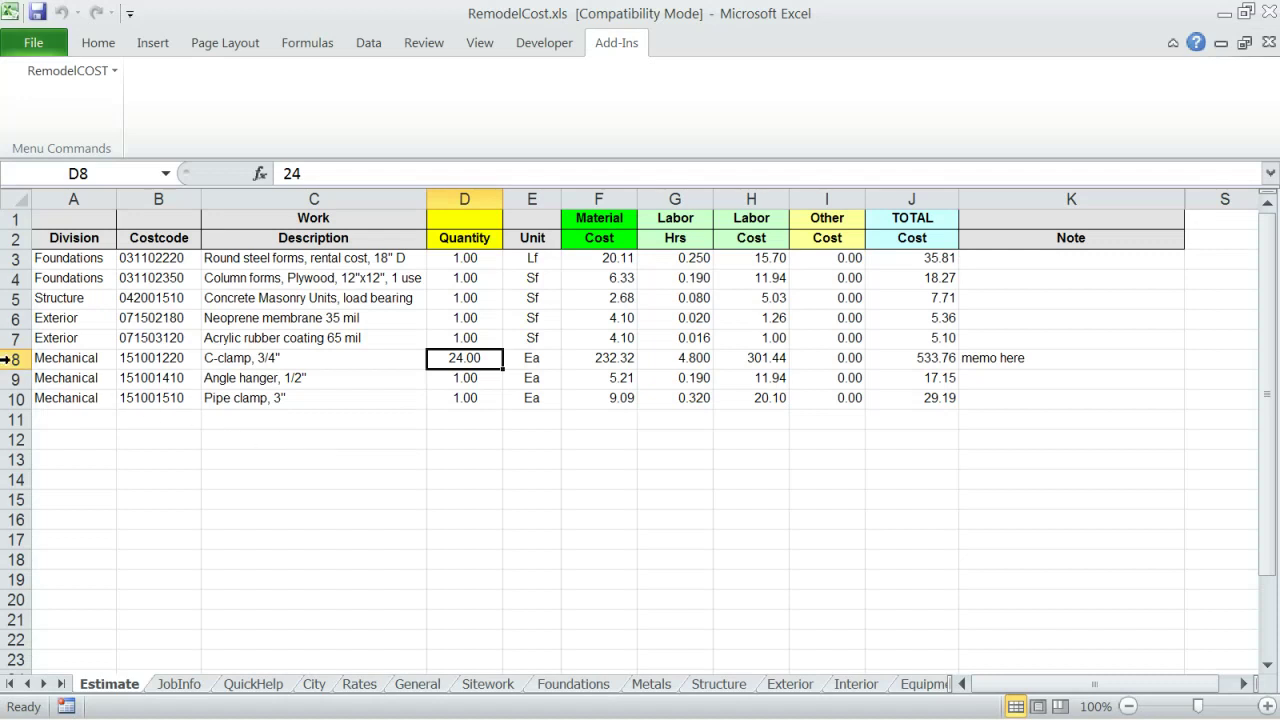
# Delete the Neoprene membrane 35 mil row with RemodelCOST's Delete Cost Item Row and confirm
pyautogui.rightClick(22, 319)
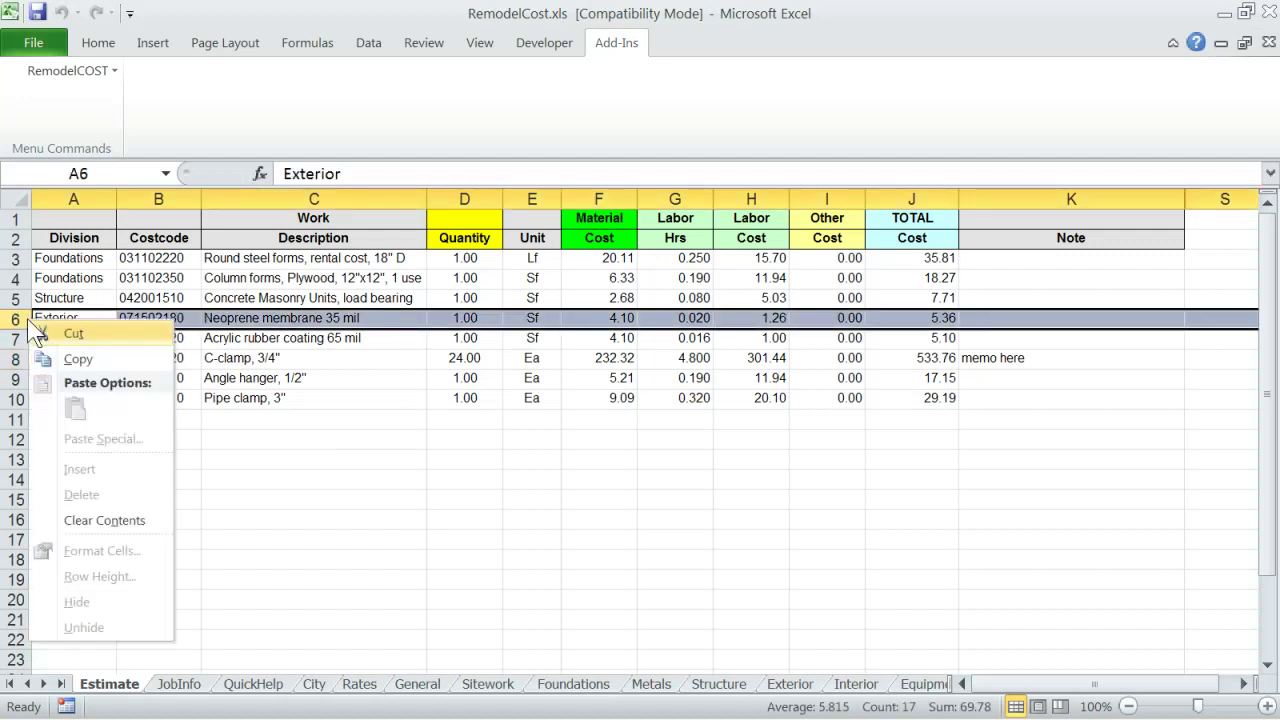
pyautogui.click(14, 318)
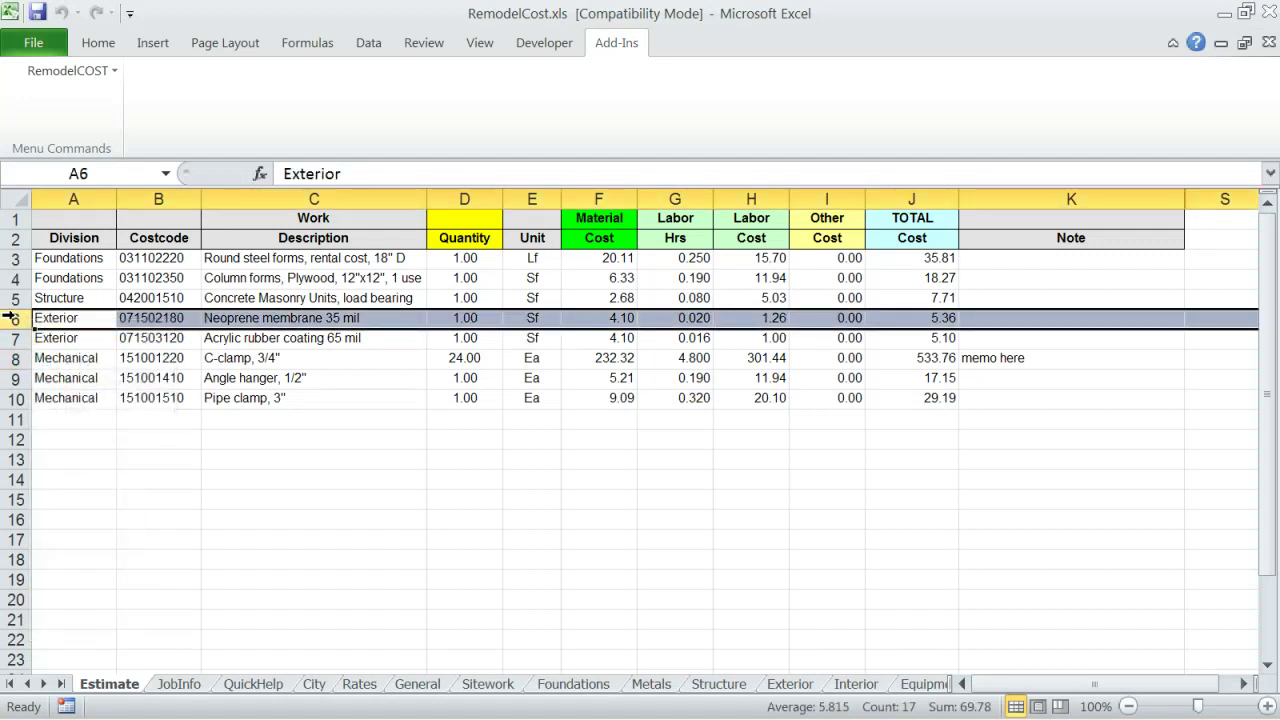
pyautogui.click(68, 71)
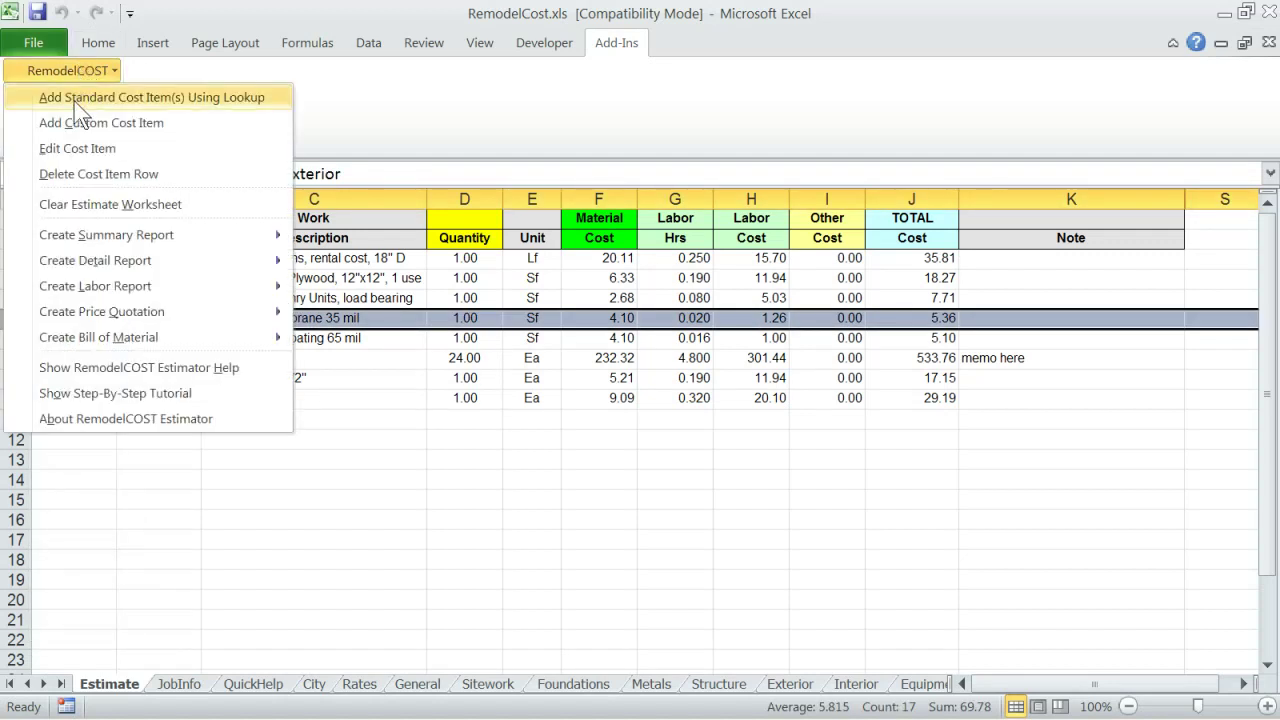
pyautogui.click(72, 172)
pyautogui.click(603, 445)
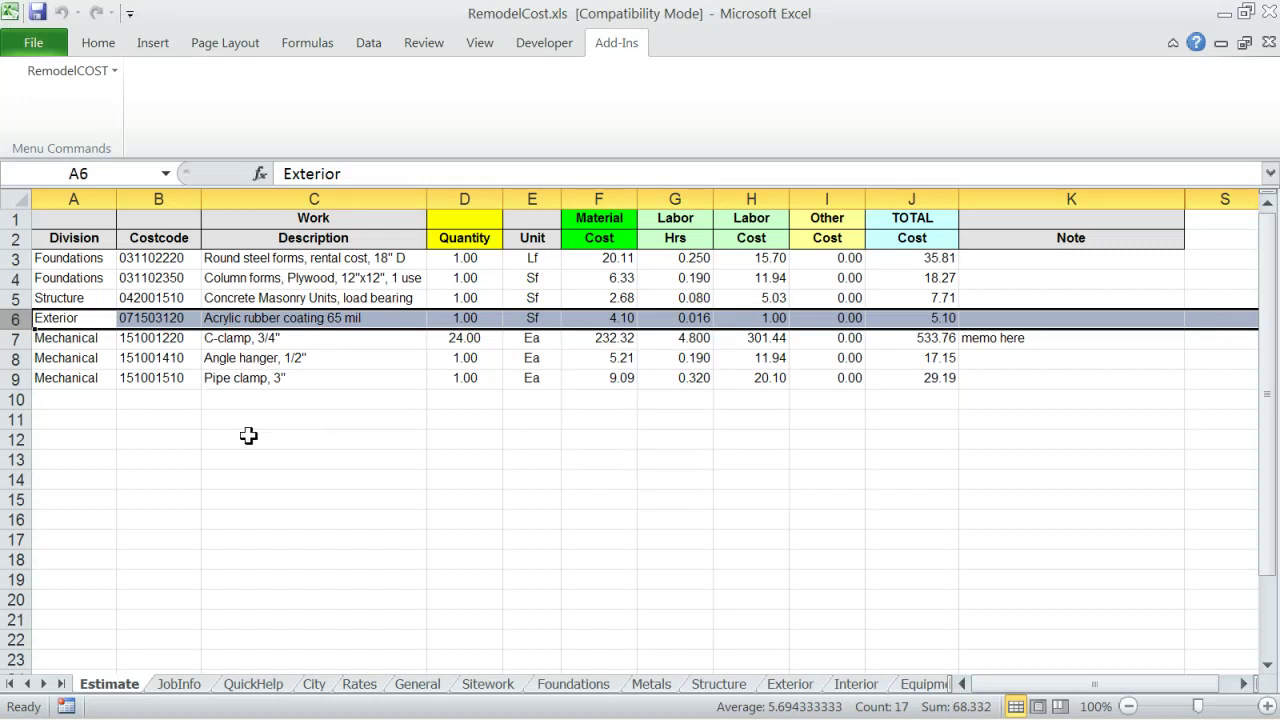
# Create a RemodelCOST detail report grouped by Division Costcode in a new workbook
pyautogui.click(68, 71)
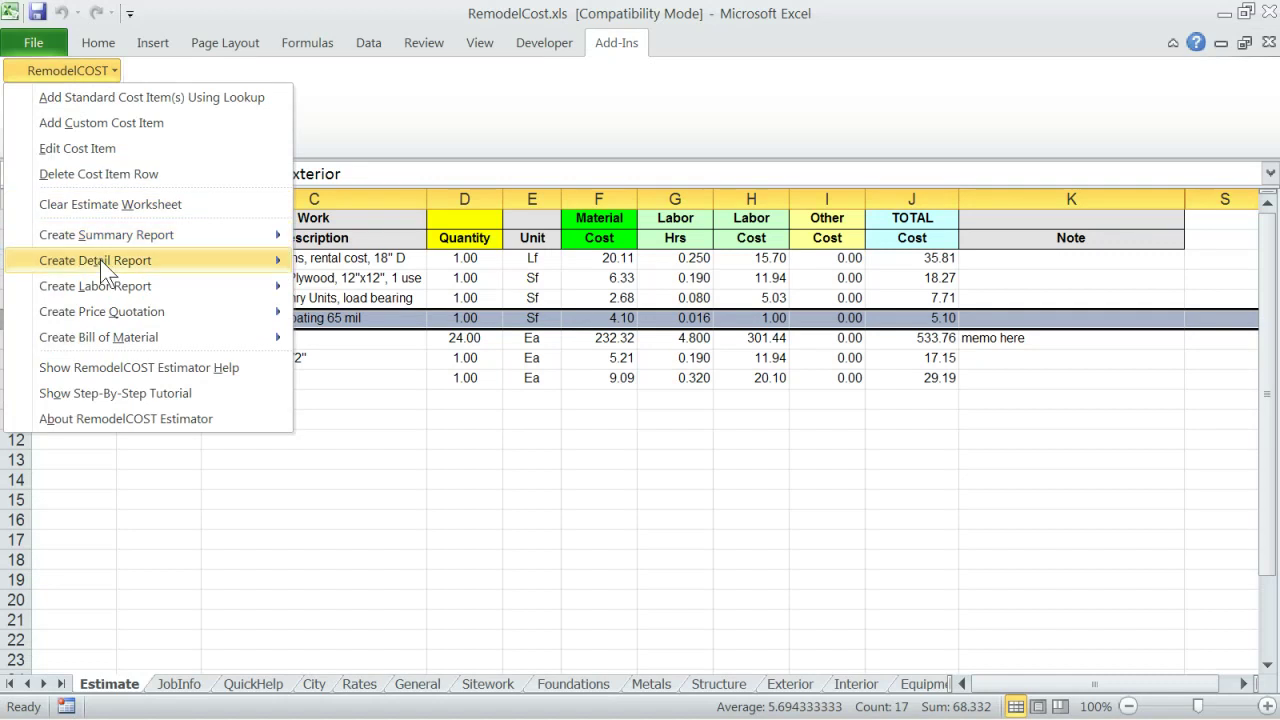
pyautogui.moveTo(137, 258)
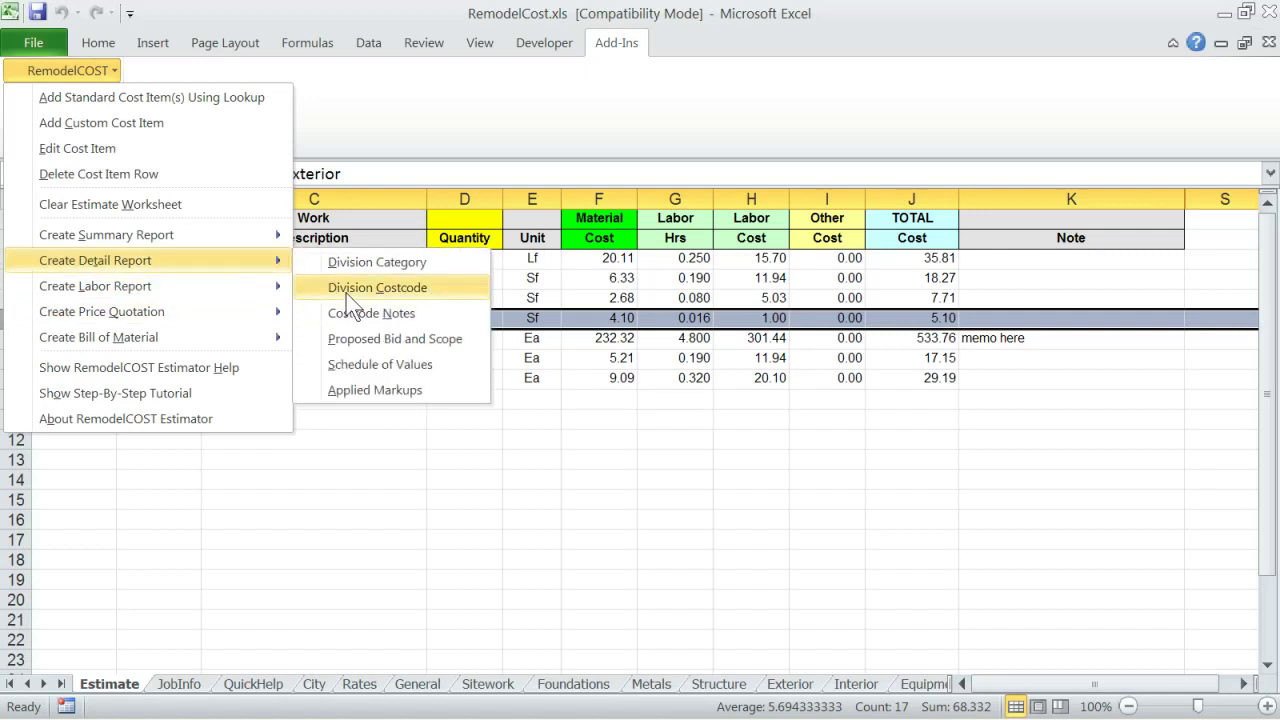
pyautogui.click(345, 290)
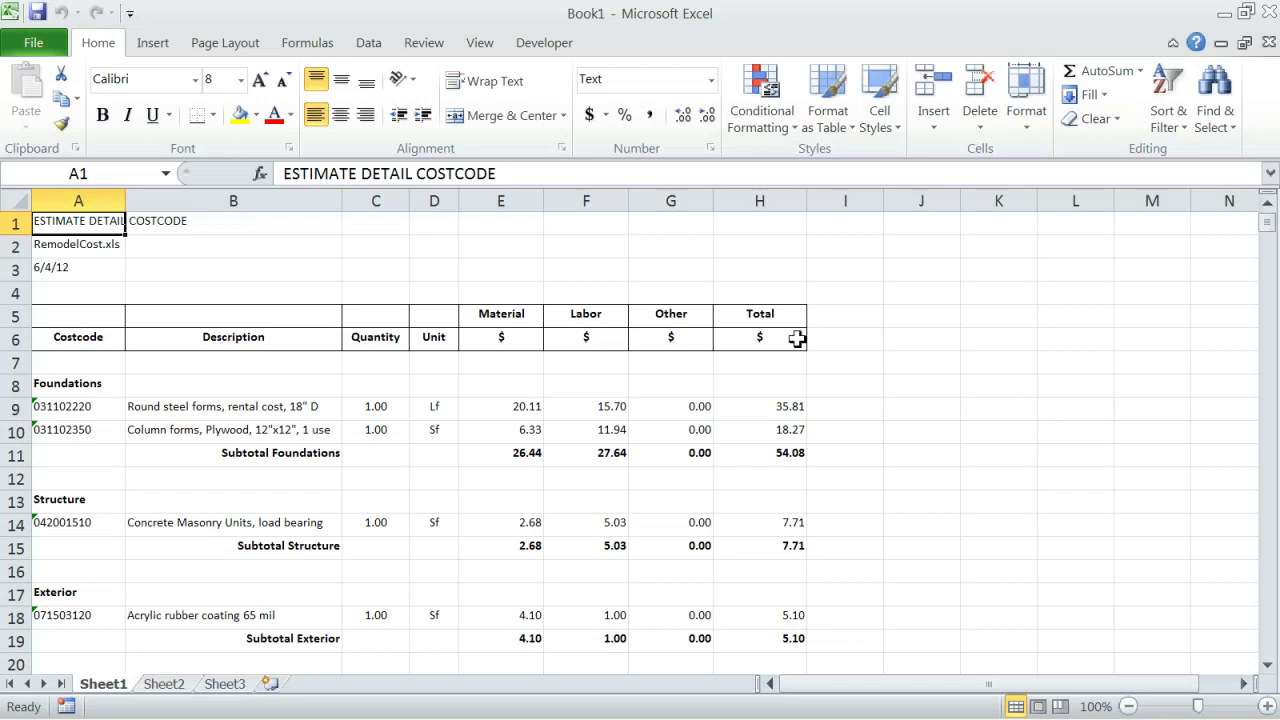
# Begin a Save As for the Book1 report, then cancel it, leaving the report unsaved
pyautogui.click(34, 42)
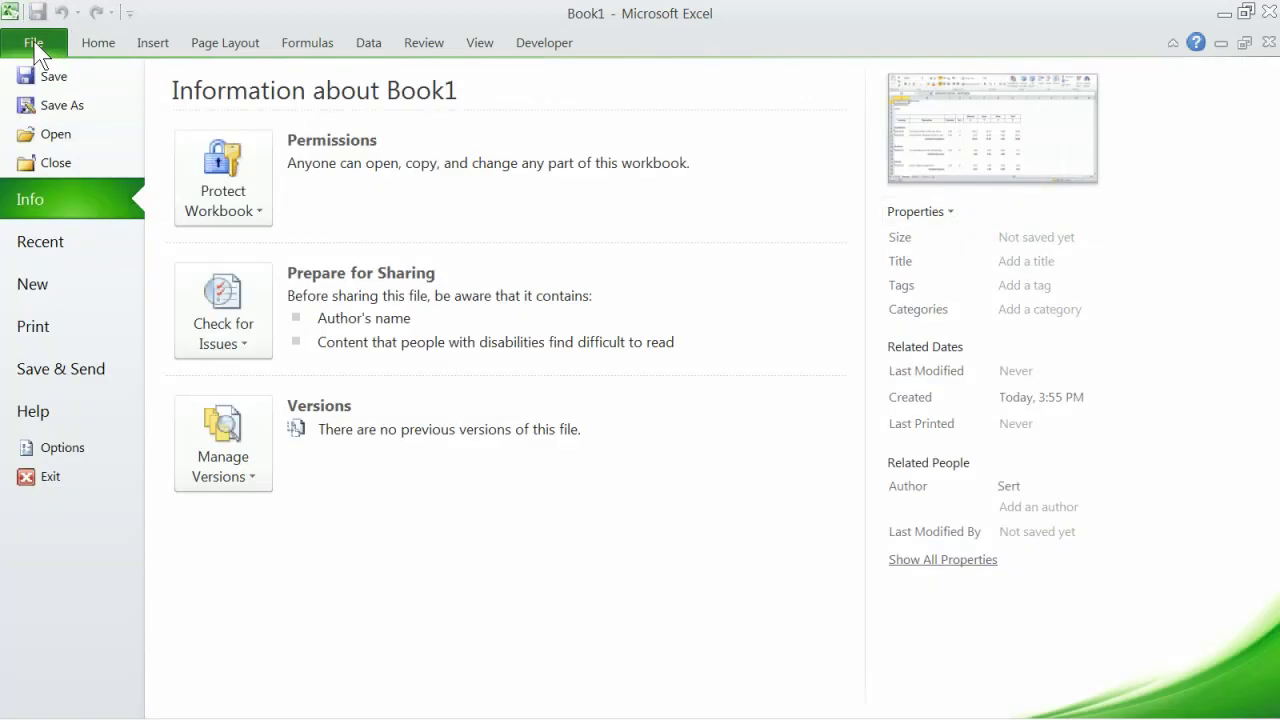
pyautogui.click(60, 106)
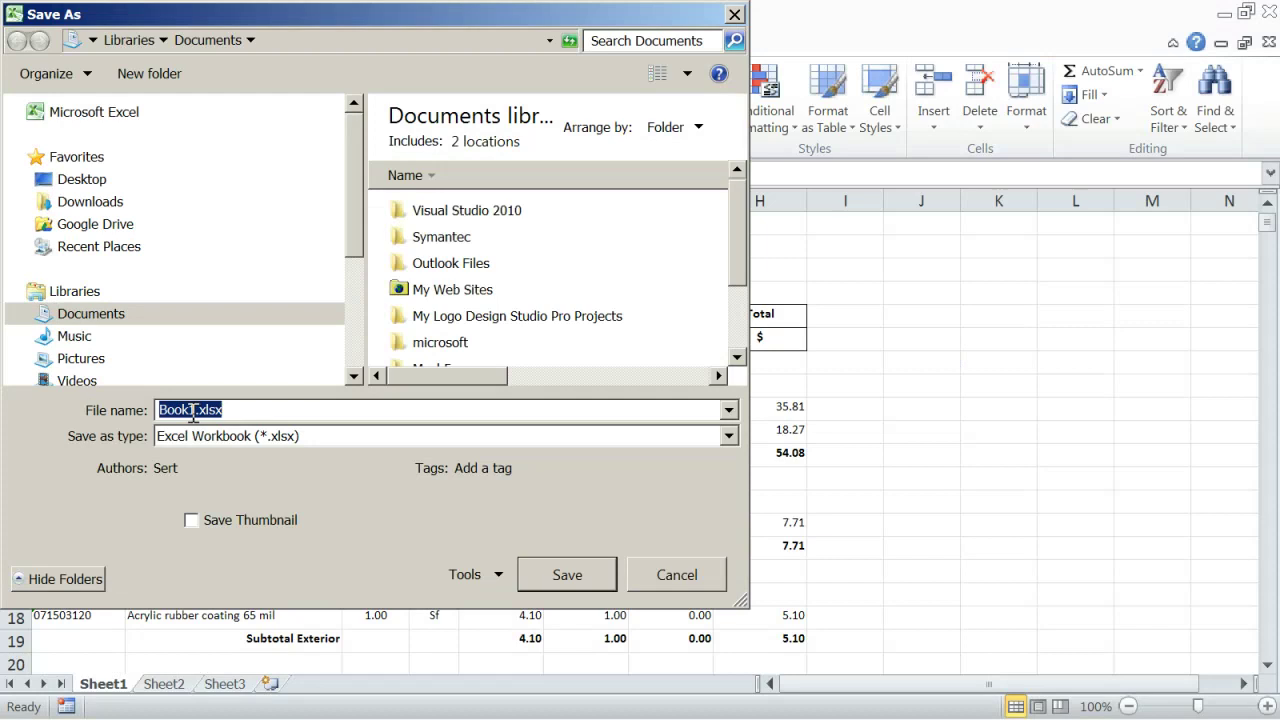
pyautogui.click(190, 411)
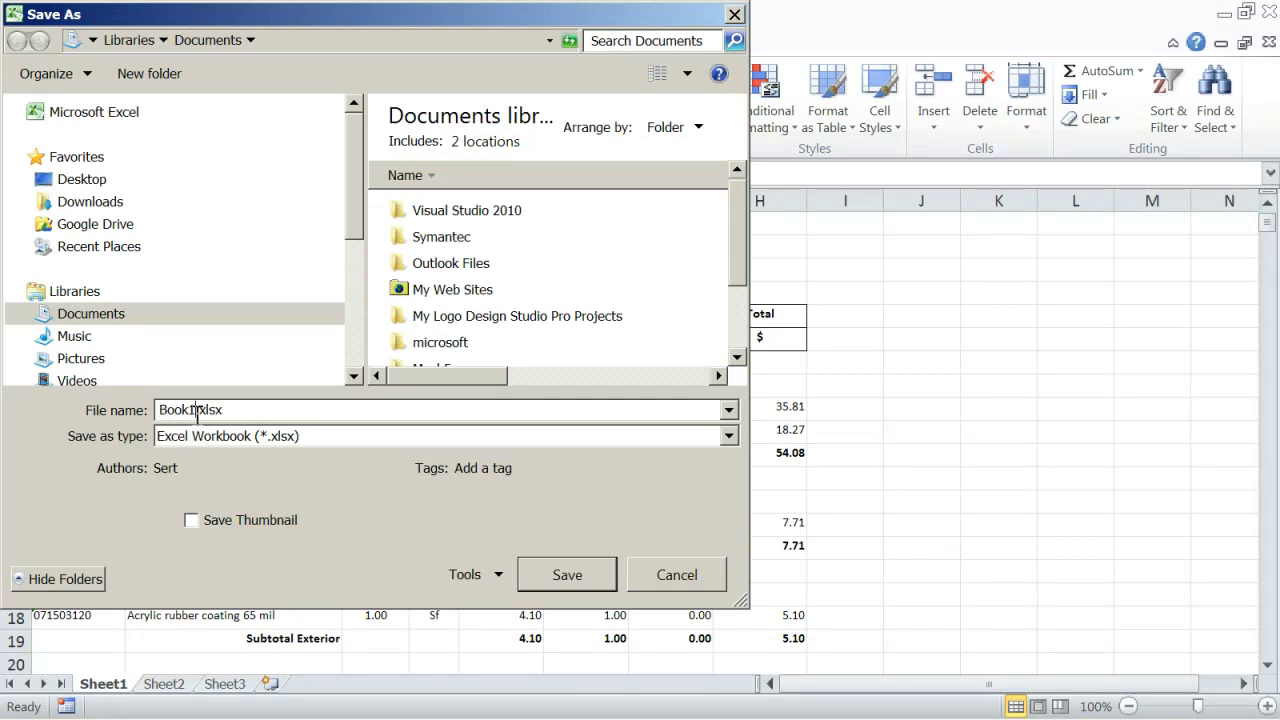
pyautogui.click(670, 576)
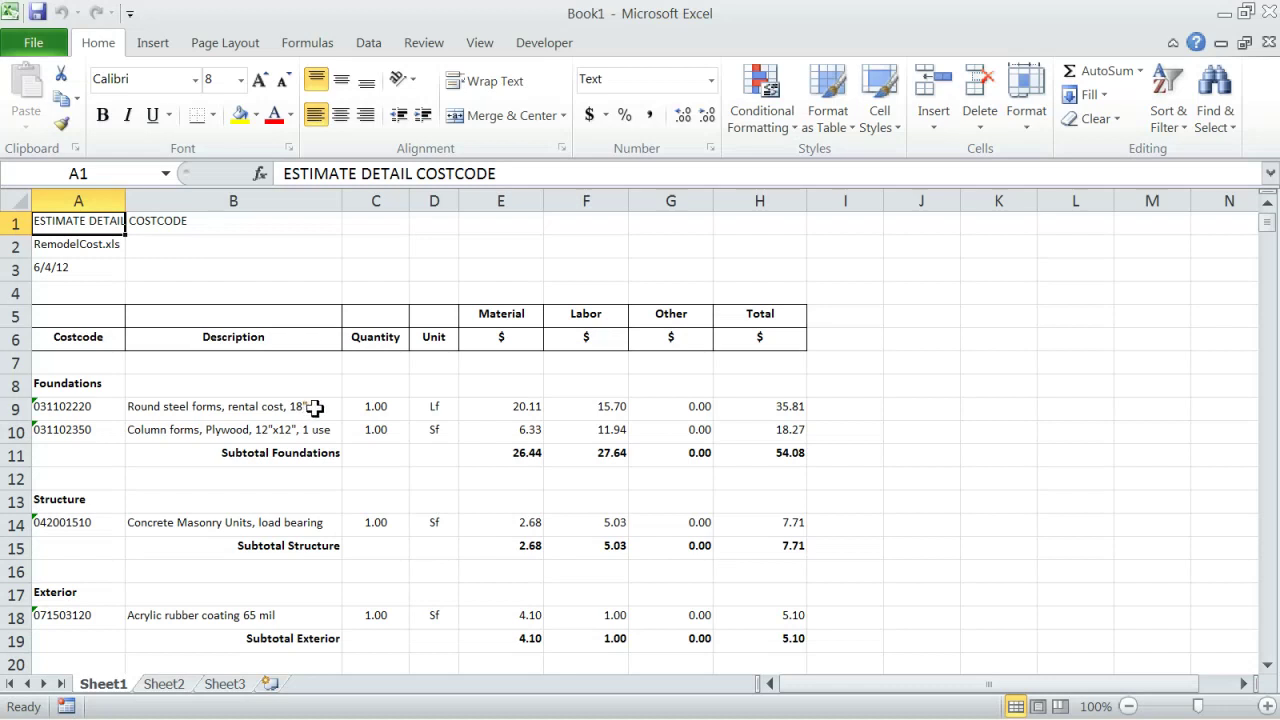
# Close Book1 with Don't Save and select cell C15 on the Estimate sheet
pyautogui.click(1266, 44)
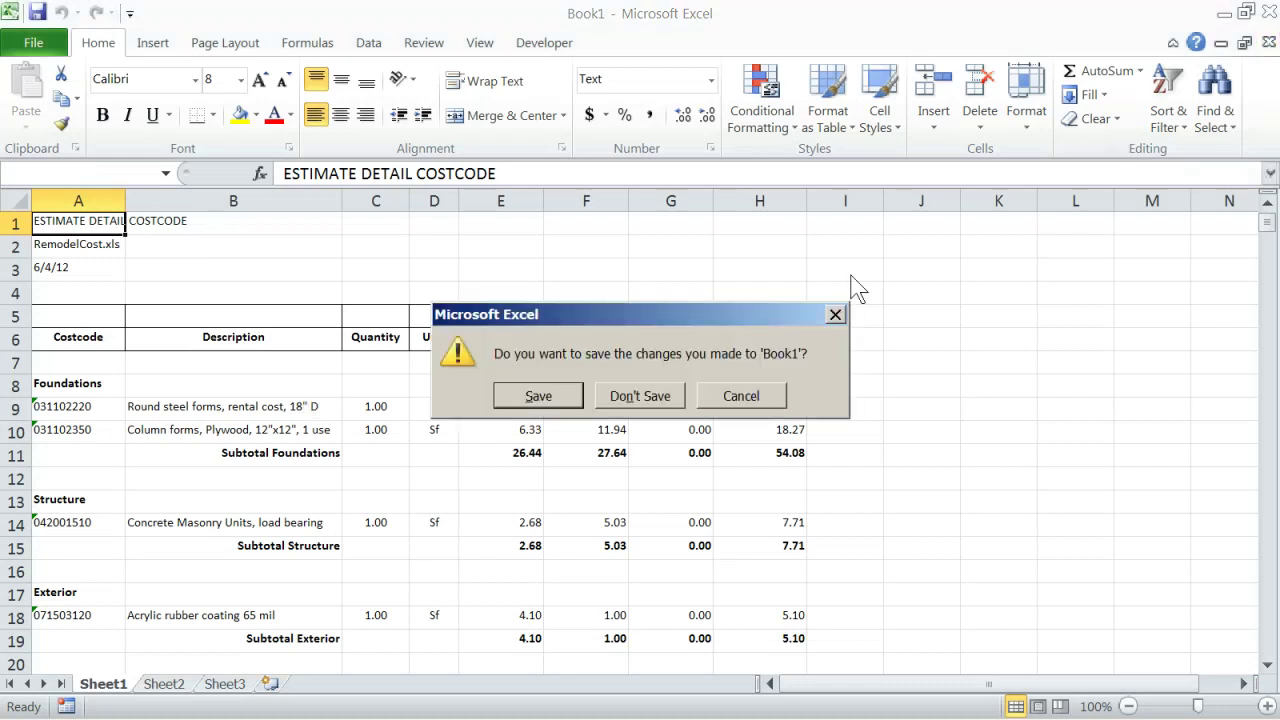
pyautogui.click(650, 393)
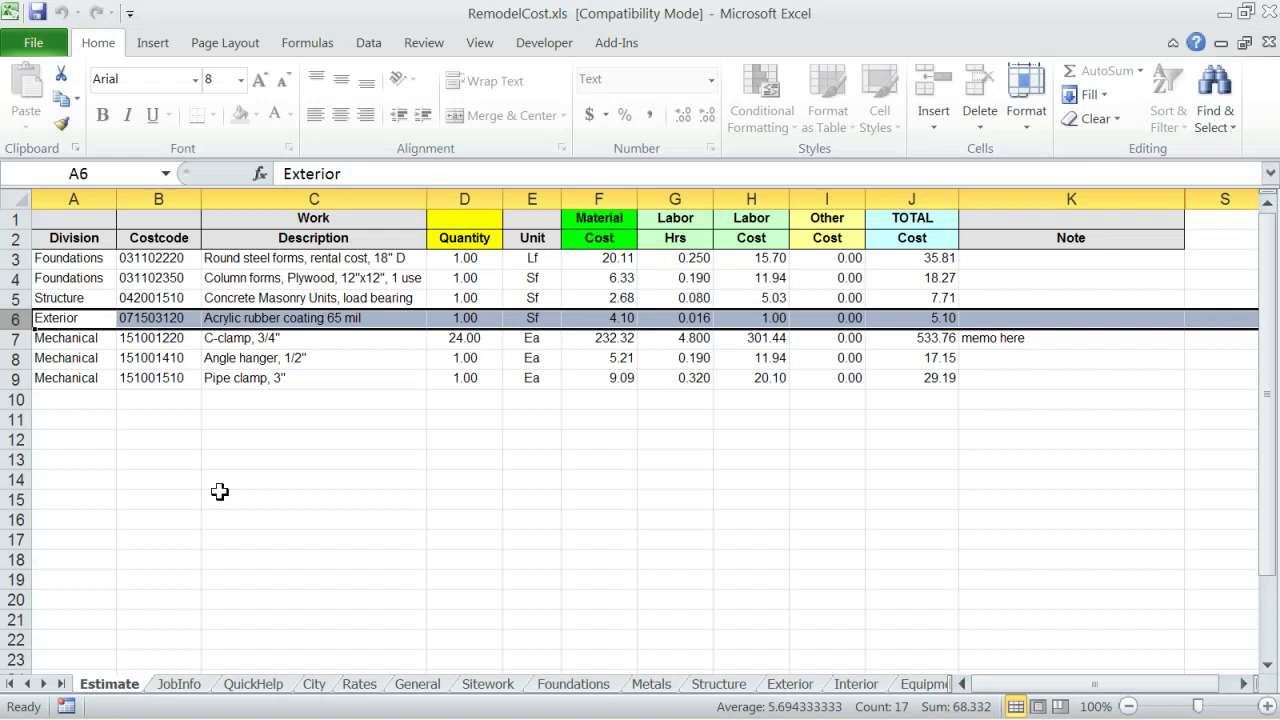
pyautogui.click(214, 497)
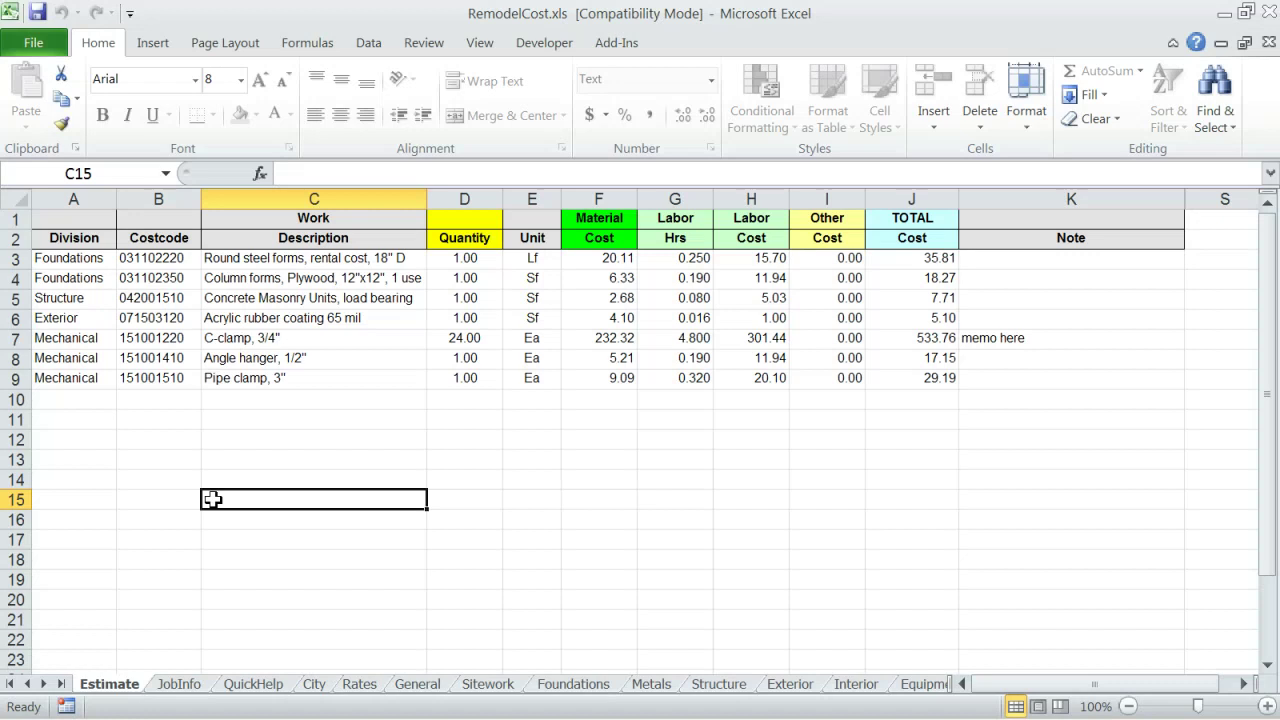
# Save the estimate workbook under the new name MyXYZEstimate.xls, replacing the old file name
pyautogui.click(33, 42)
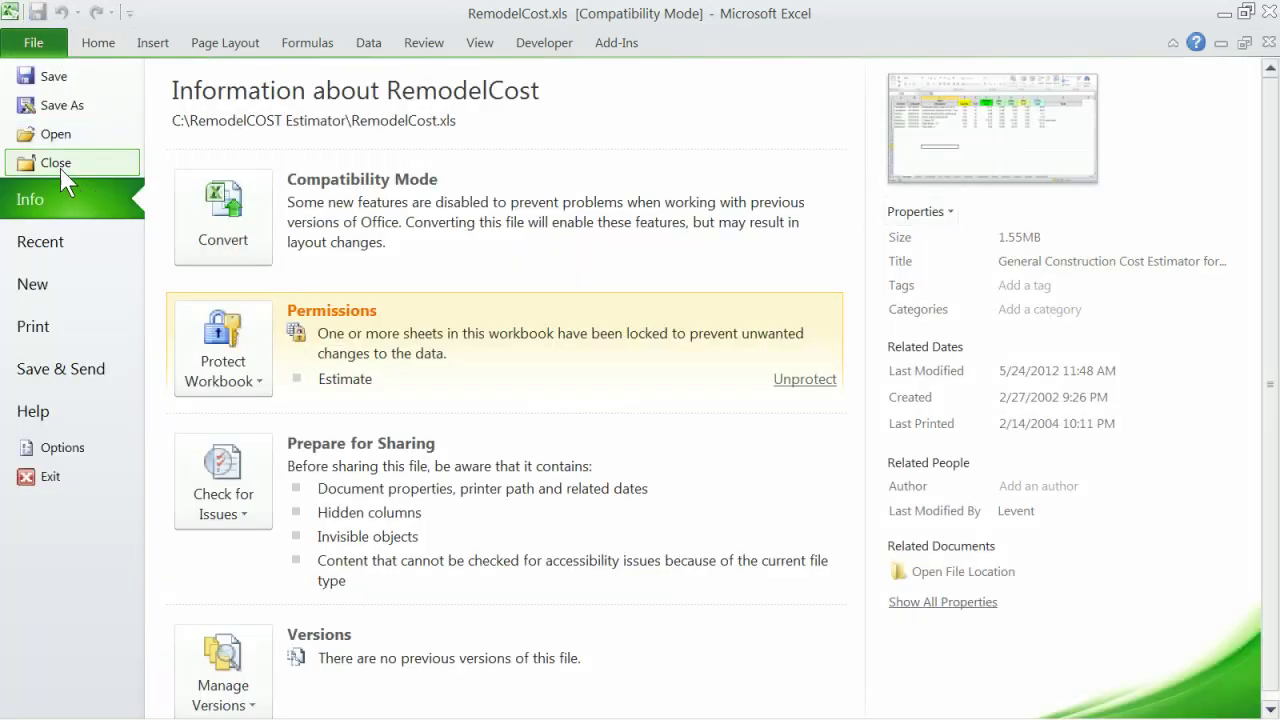
pyautogui.click(58, 105)
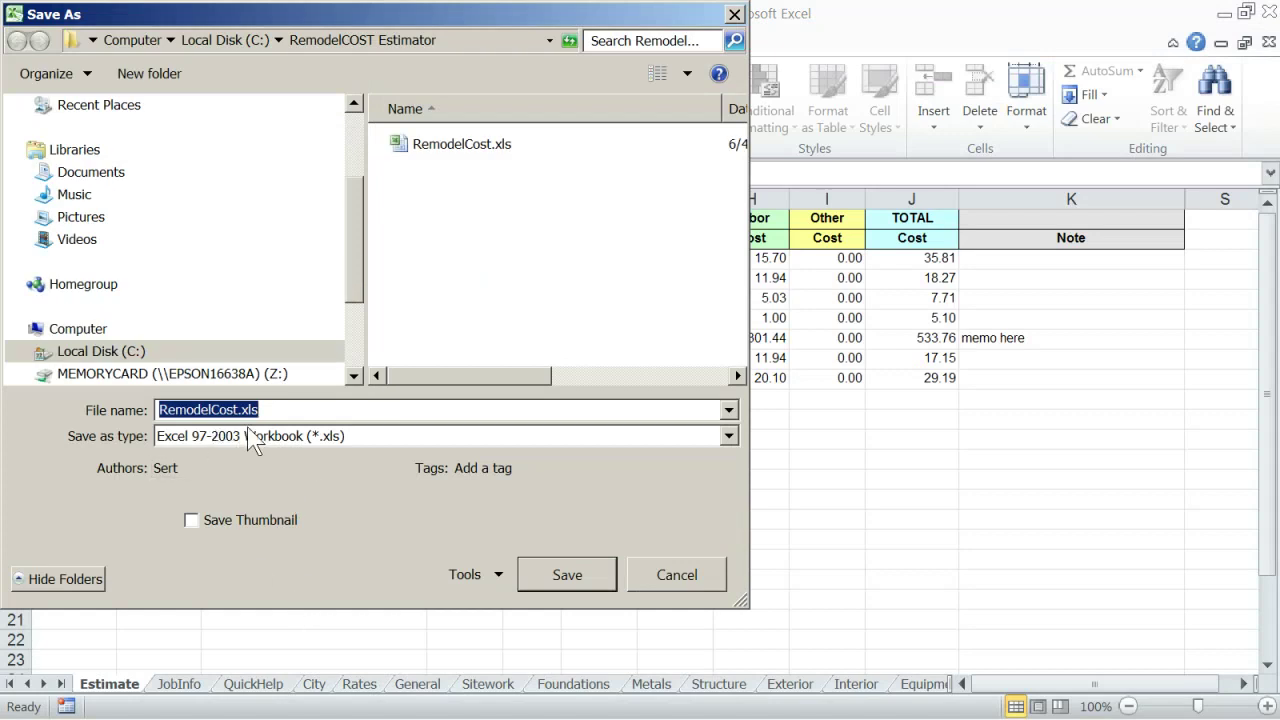
pyautogui.click(238, 410)
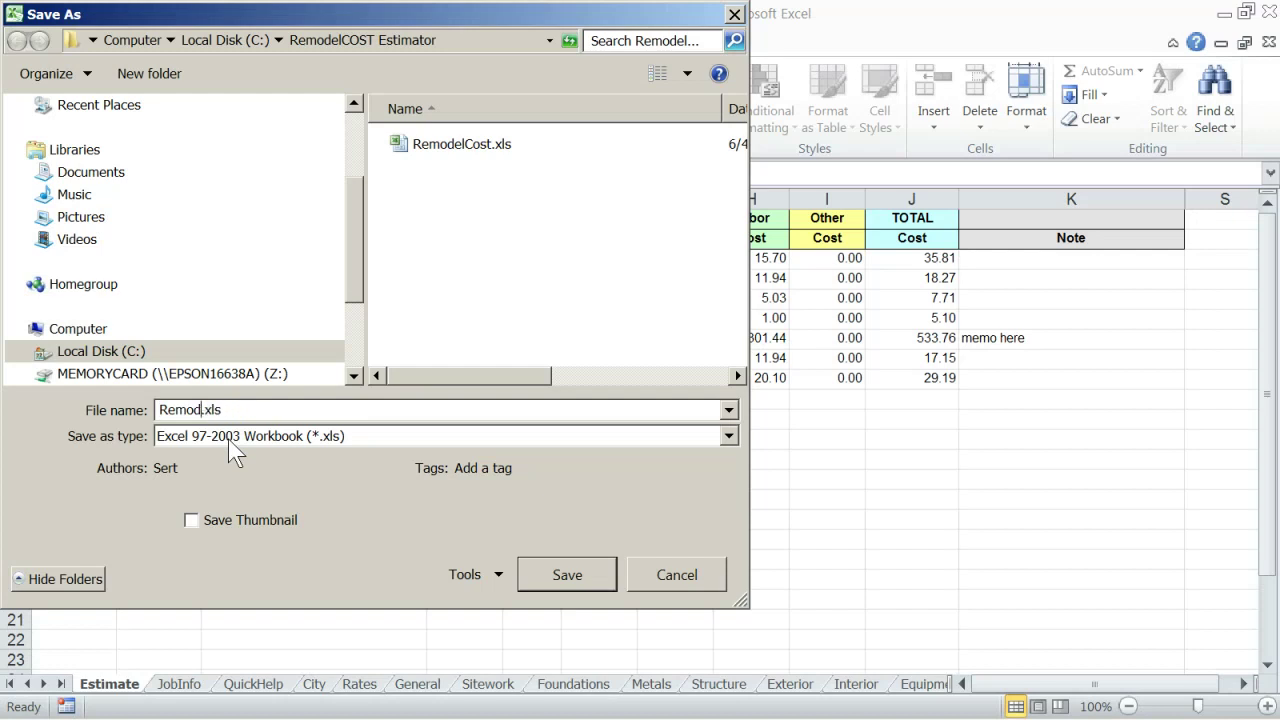
pyautogui.press('BackSpace')
pyautogui.press('BackSpace')
pyautogui.press('BackSpace')
pyautogui.press('BackSpace')
pyautogui.press('BackSpace')
pyautogui.write('MyXYZEstimate')
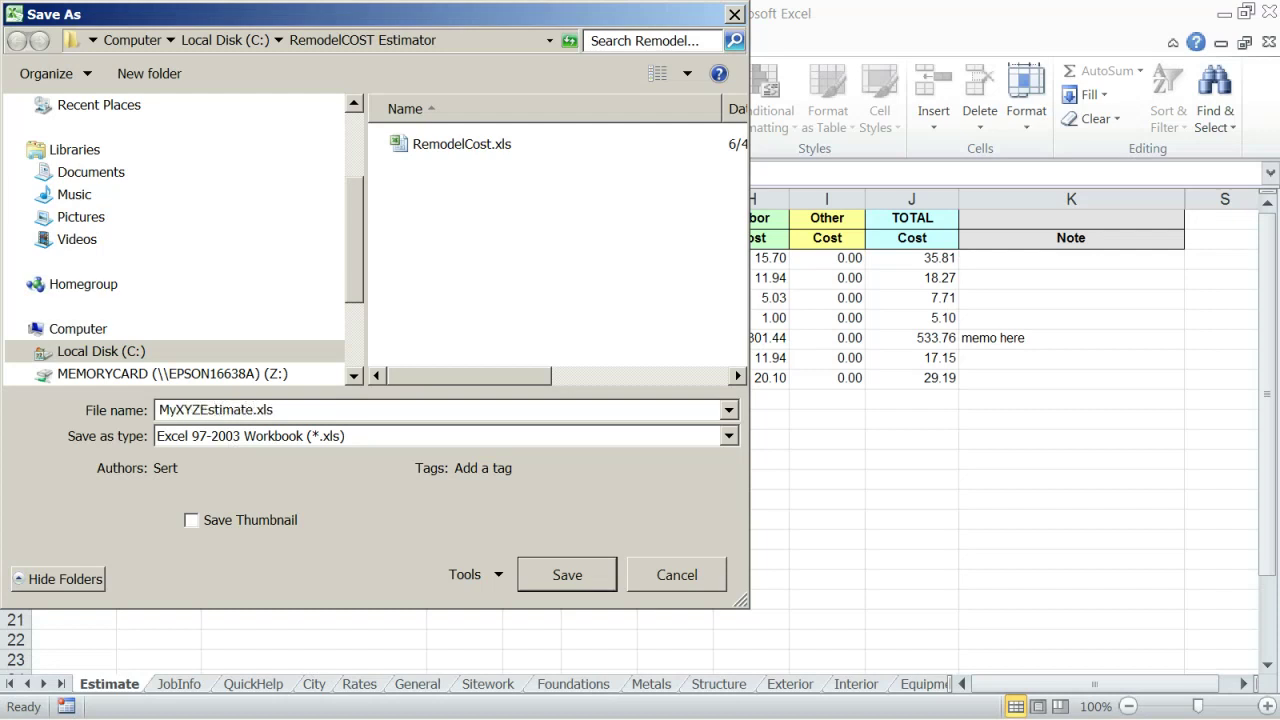
pyautogui.click(567, 574)
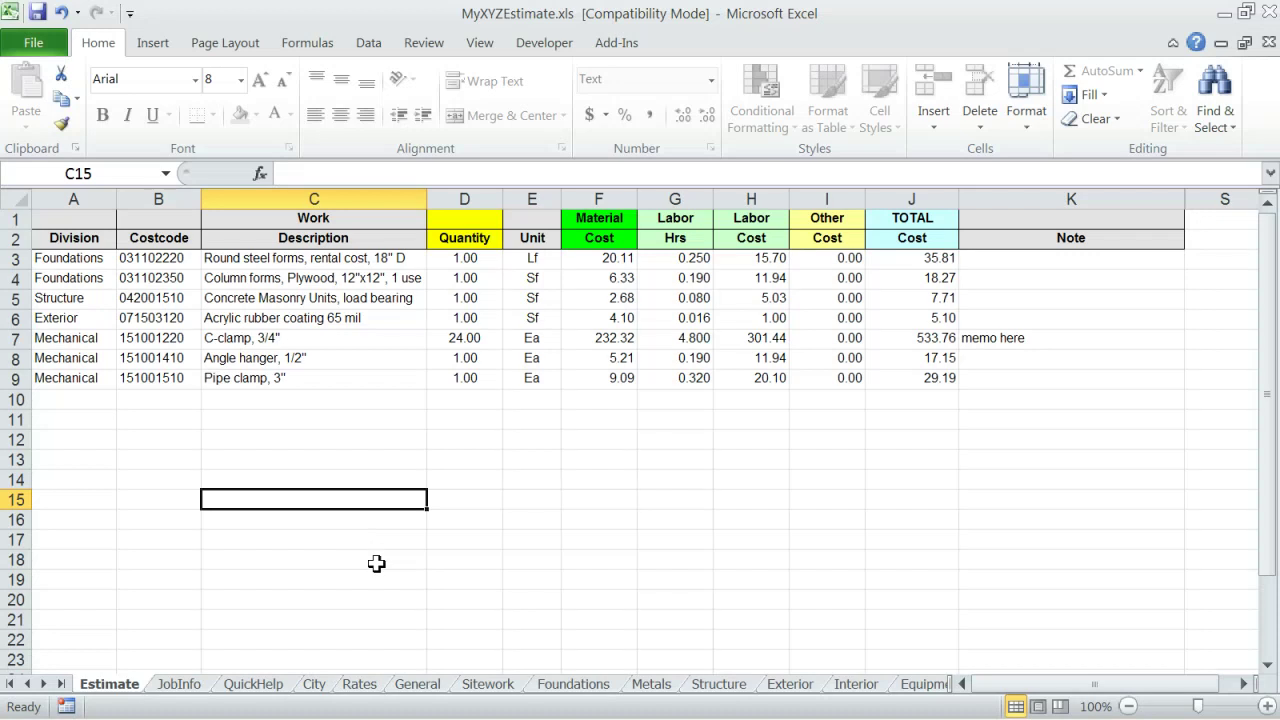
# Switch to the Rates sheet and review the overhead, sales tax and wage-scale rate cells
pyautogui.click(361, 684)
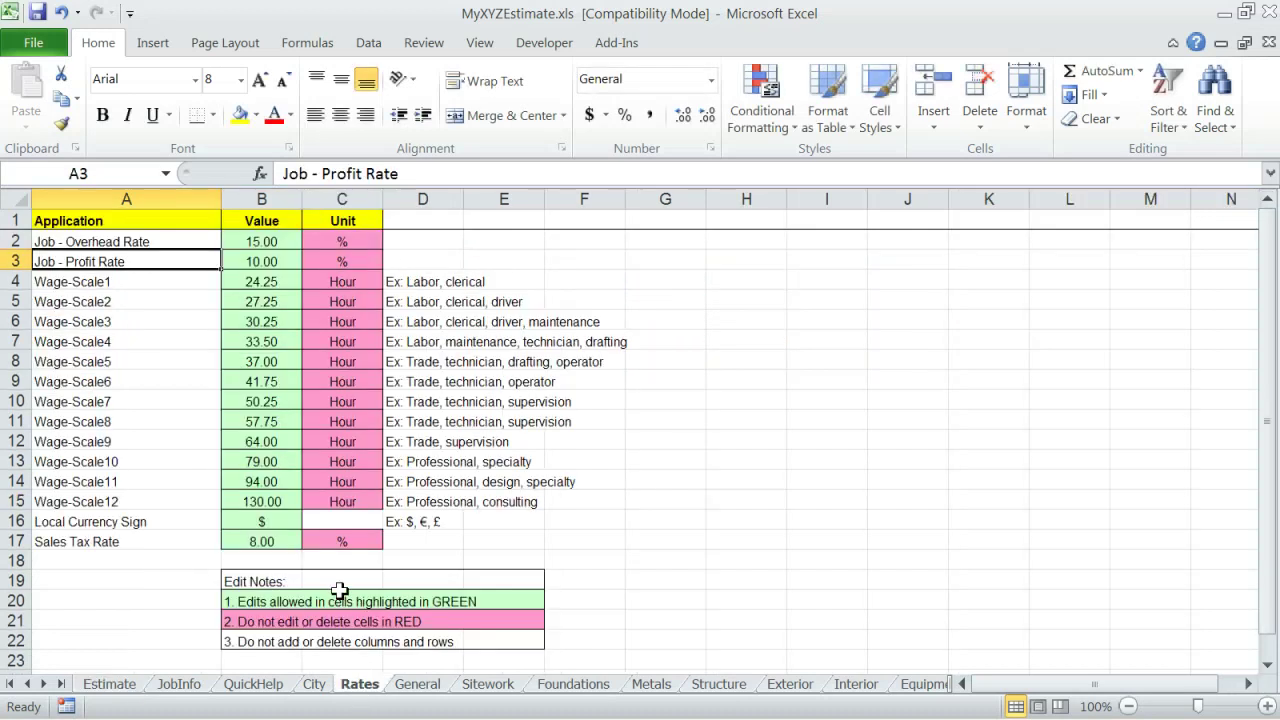
pyautogui.click(177, 242)
pyautogui.click(180, 261)
pyautogui.click(177, 538)
pyautogui.click(181, 320)
pyautogui.click(175, 362)
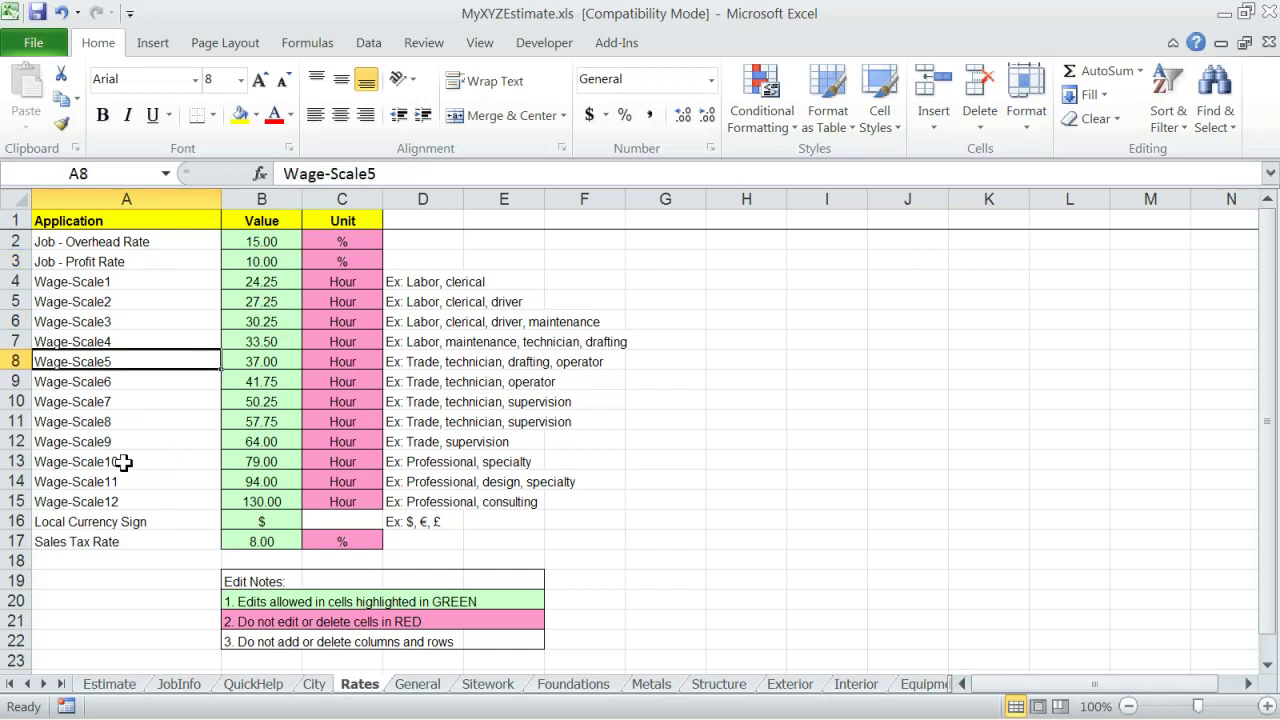